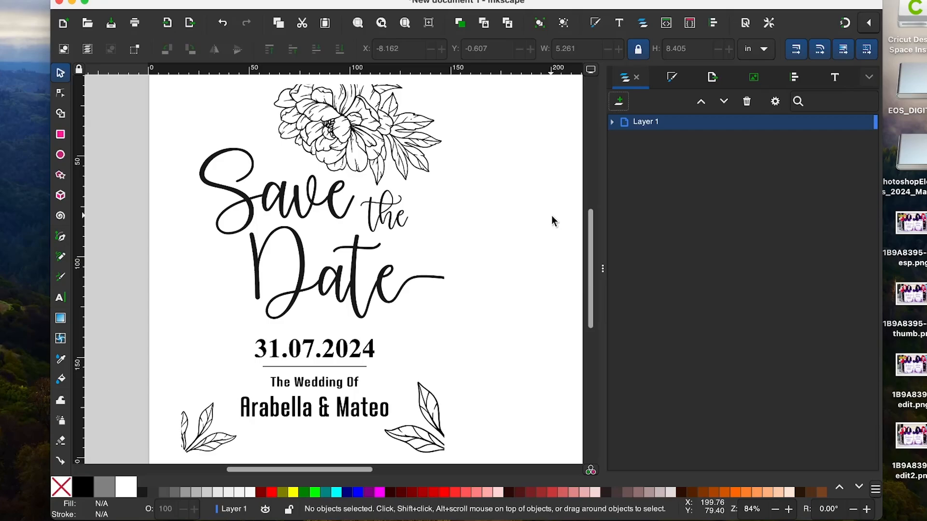
Step: Draw a rectangle about 118 mm wide and 160 mm high on the empty canvas beside the page
scroll(551, 216, "left", 10)
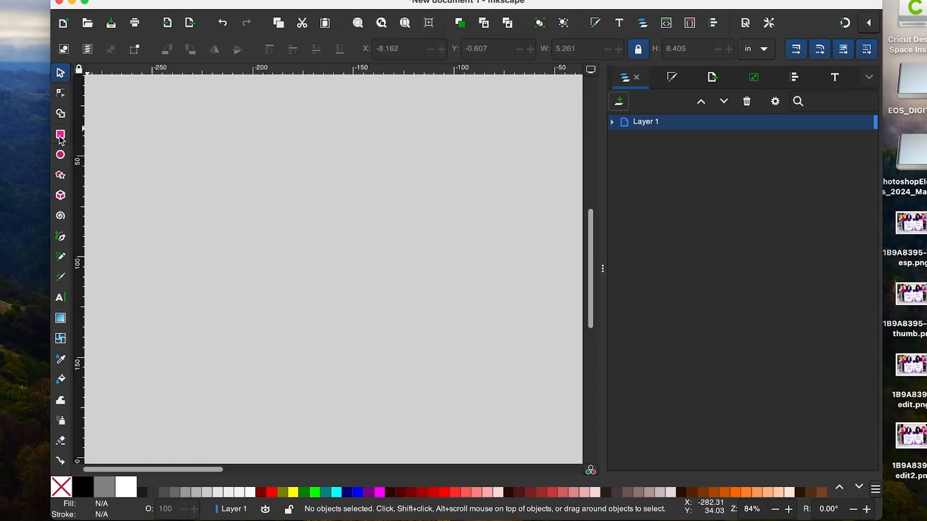
left_click(61, 137)
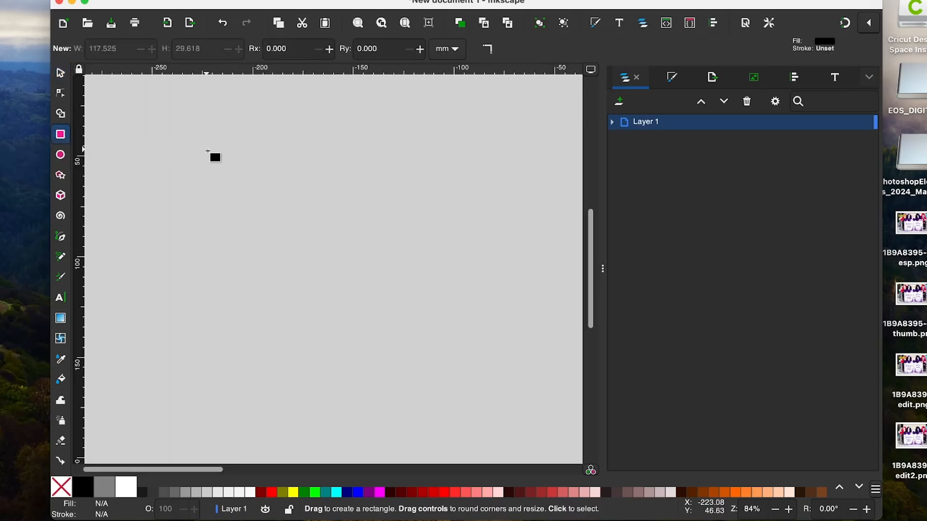
left_click_drag(187, 108, 423, 428)
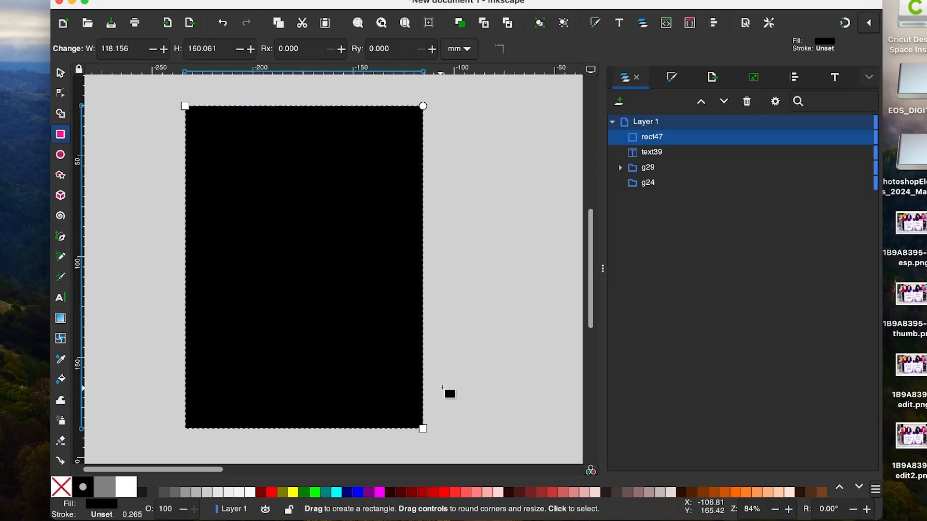
Step: Resize the rectangle to 5 in wide by 7 in high with proportions unlocked, and lock the proportions again
left_click(61, 73)
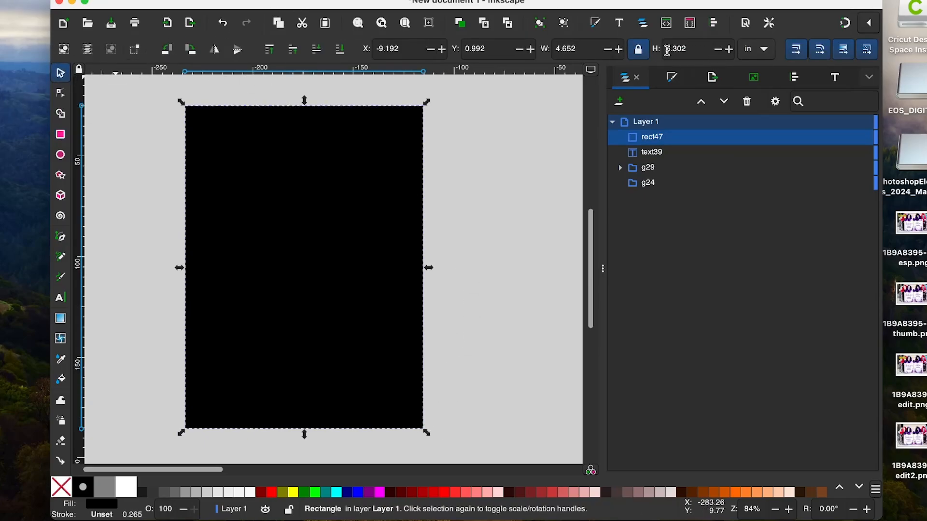
left_click(759, 58)
left_click(759, 56)
left_click(638, 49)
triple_click(588, 49)
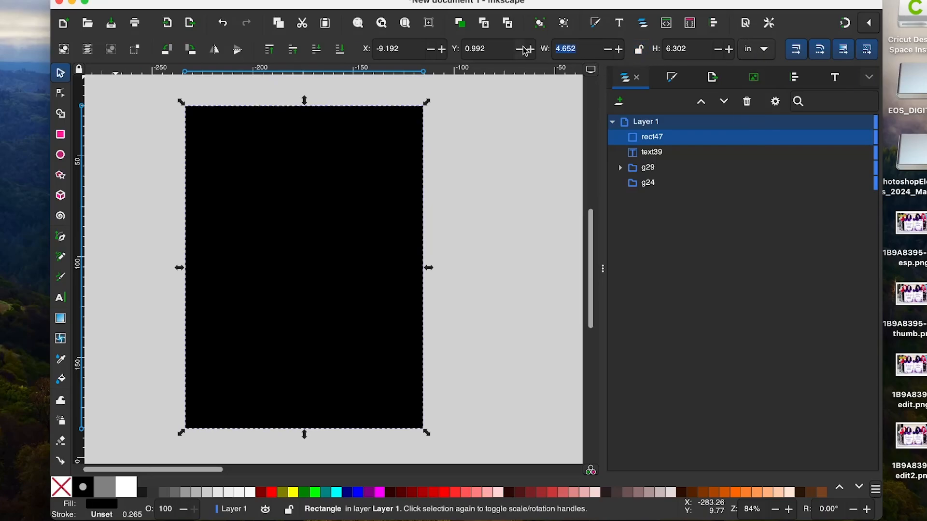
type("5")
key("Tab")
type("7")
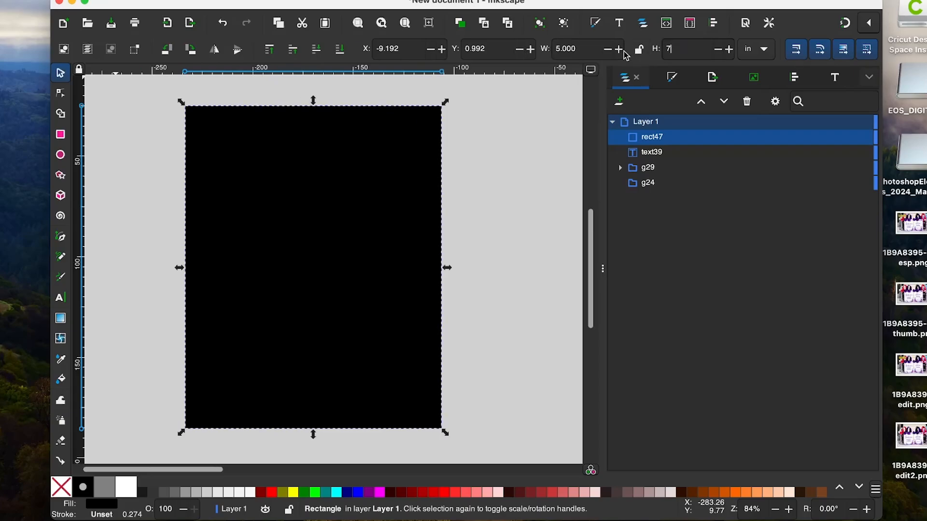
key("Return")
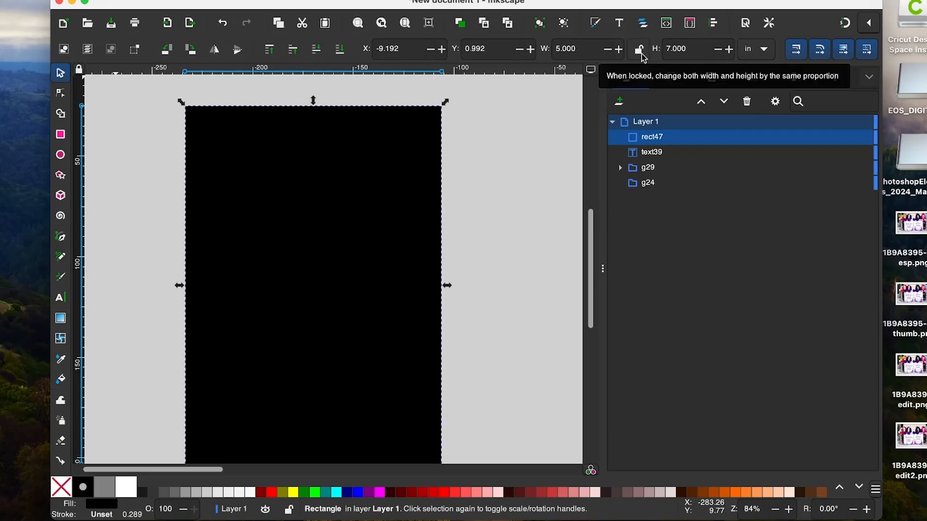
left_click(640, 50)
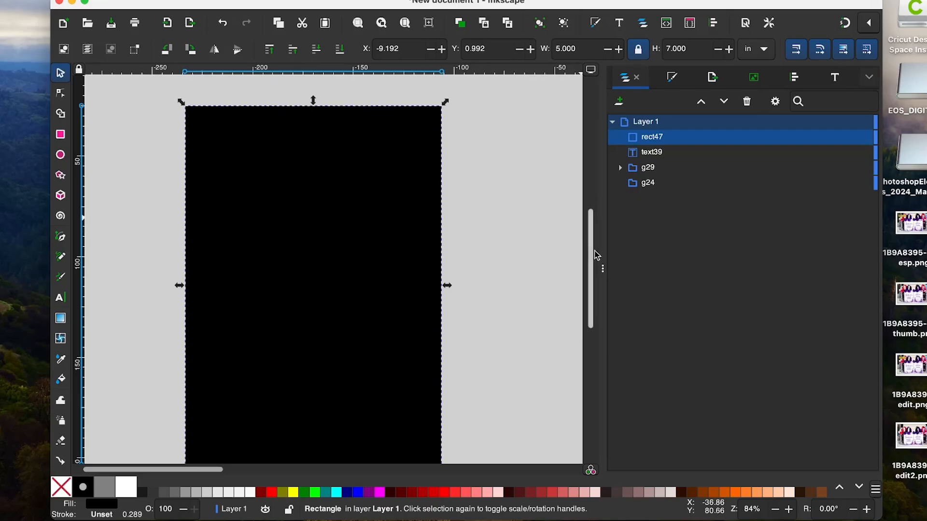
Step: Fill the 5 × 7 in rectangle with white
scroll(595, 257, "down", 1)
scroll(595, 257, "down", 1)
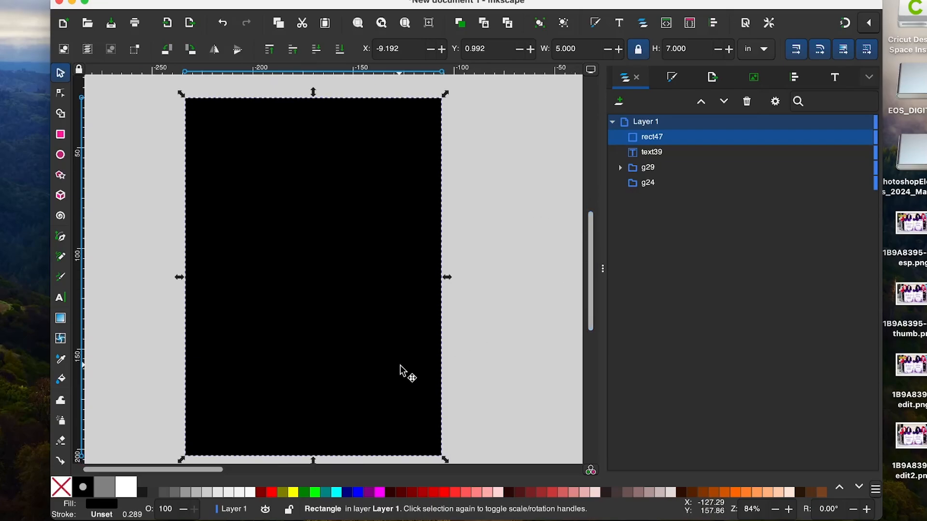
left_click(127, 491)
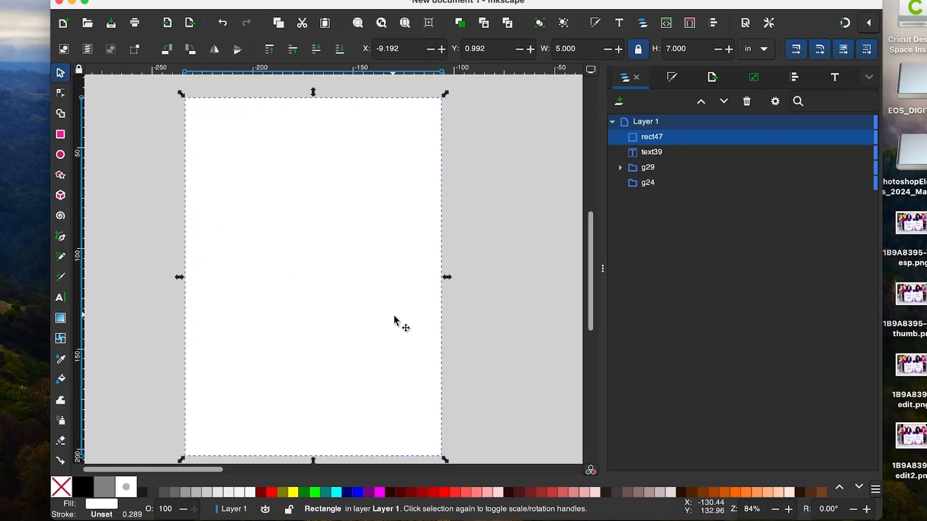
Step: Add the text "Save" in the upper part of the white rectangle and fill it black
left_click(61, 298)
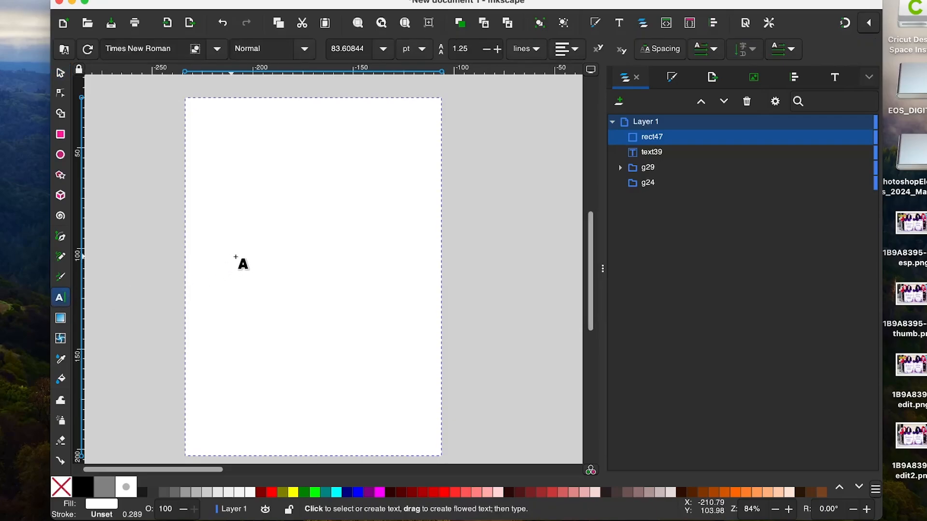
left_click(247, 196)
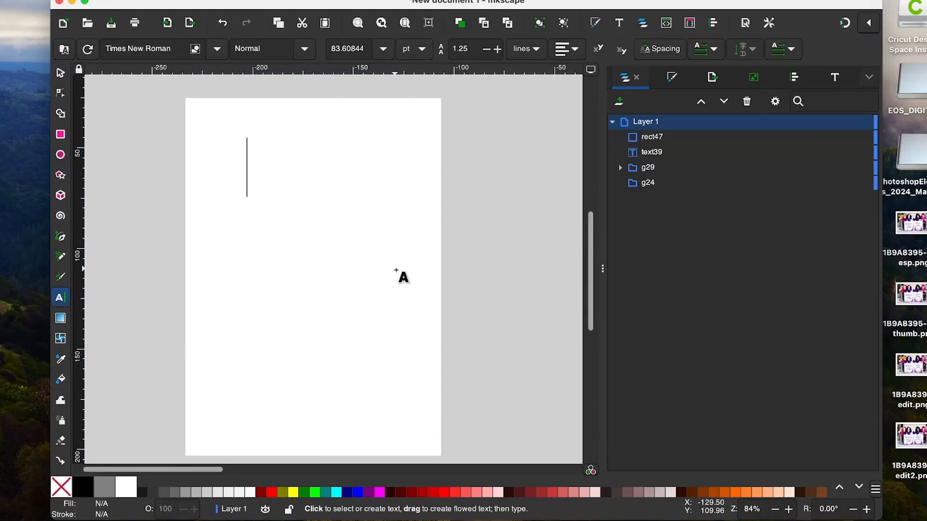
left_click_drag(249, 197, 361, 156)
key("ctrl+a")
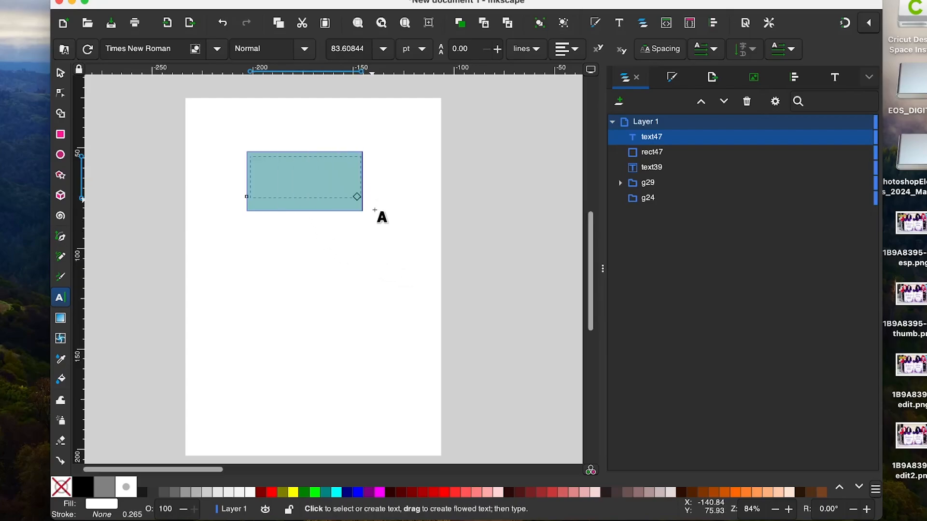
left_click(82, 487)
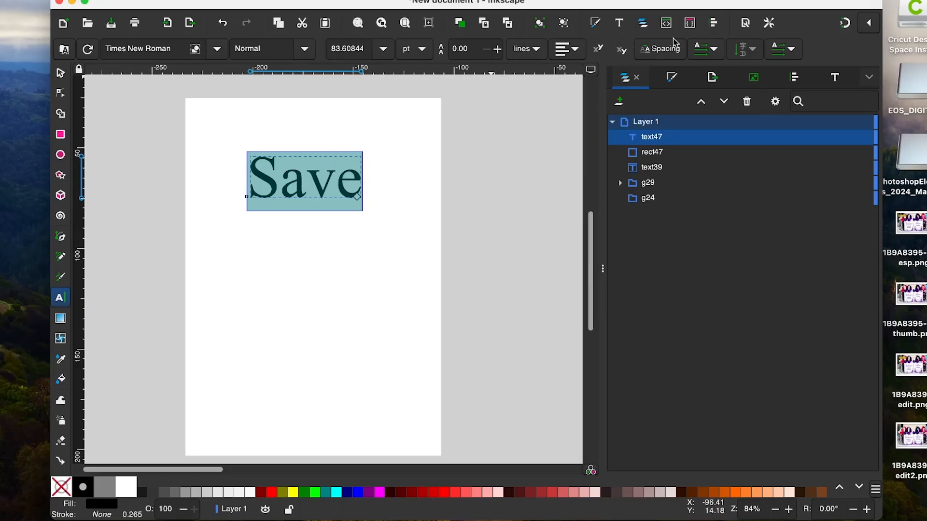
Step: Apply the Adorable font to "Save" and move the word near the rectangle's left edge
left_click(838, 82)
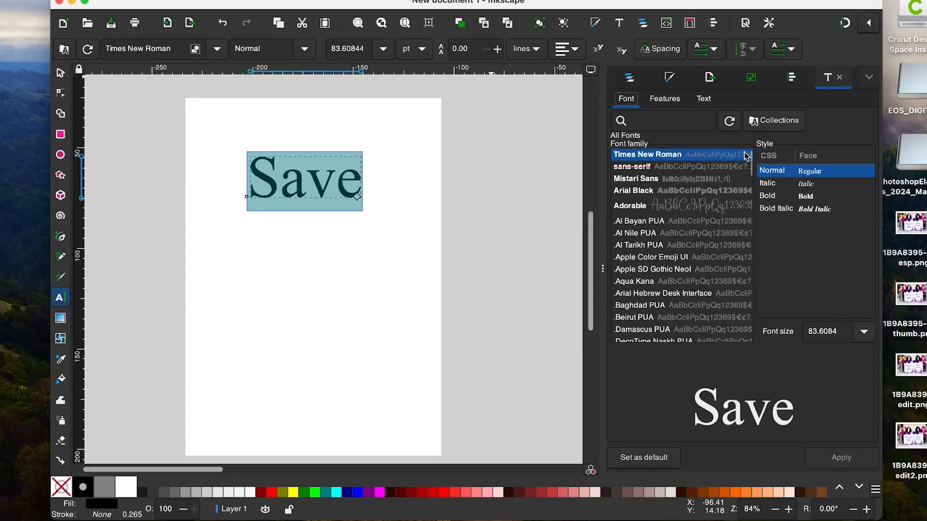
left_click(687, 207)
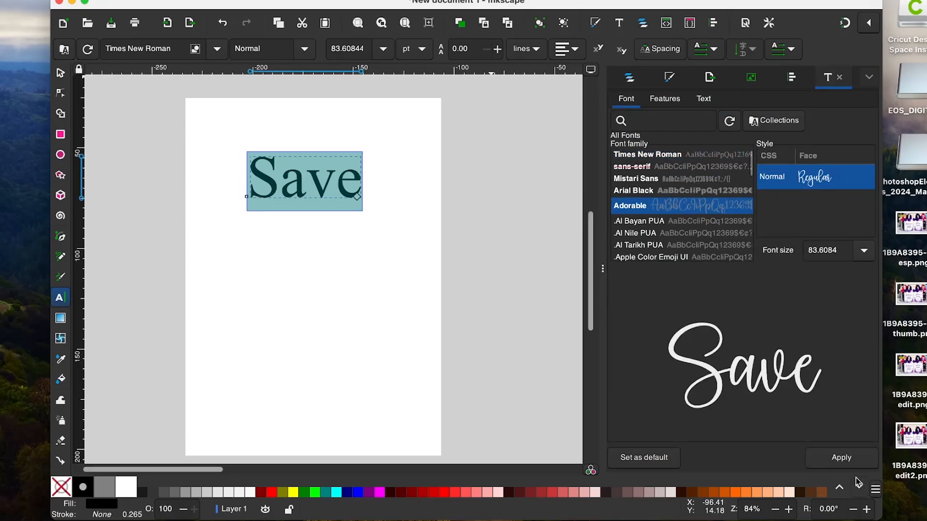
left_click(841, 458)
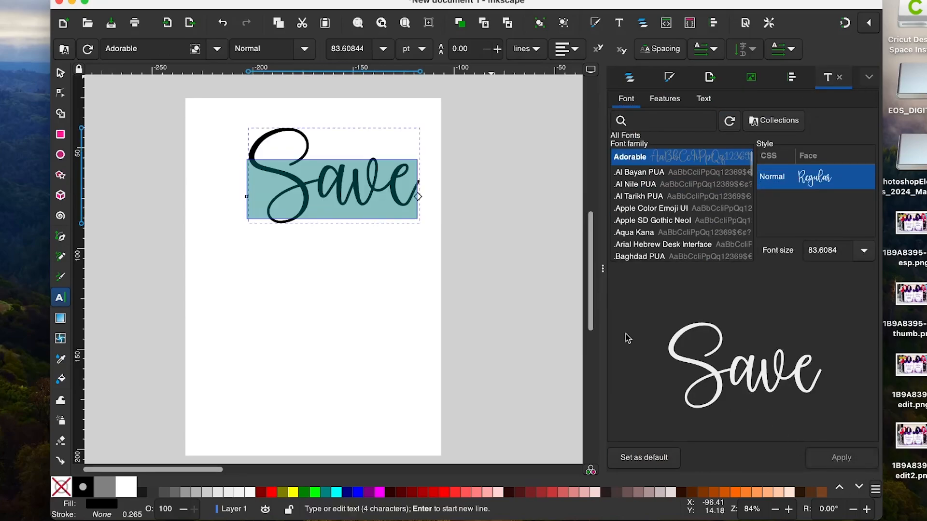
left_click(60, 73)
left_click_drag(354, 197, 305, 224)
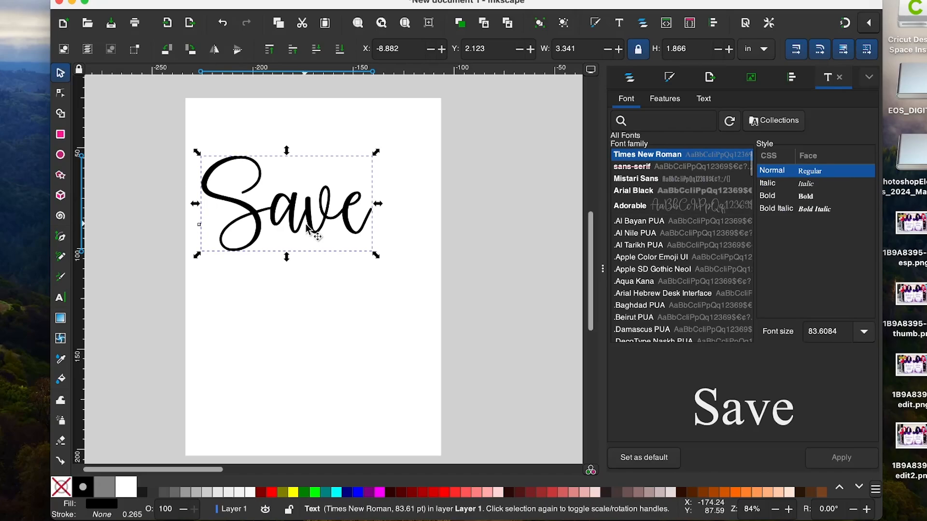
left_click(309, 231)
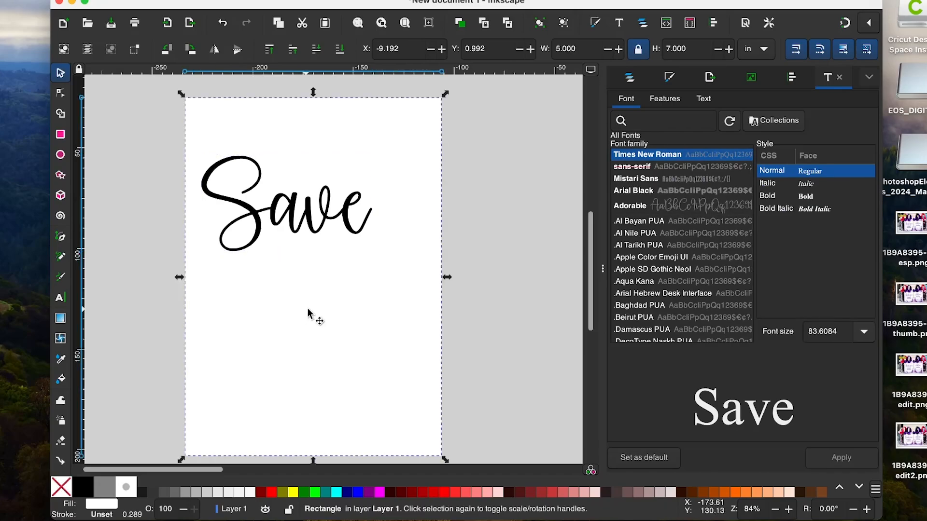
Step: Add the text "the" below "Save" and scale it down to about 0.52 in wide
left_click(61, 297)
left_click(300, 271)
type("the")
left_click(61, 72)
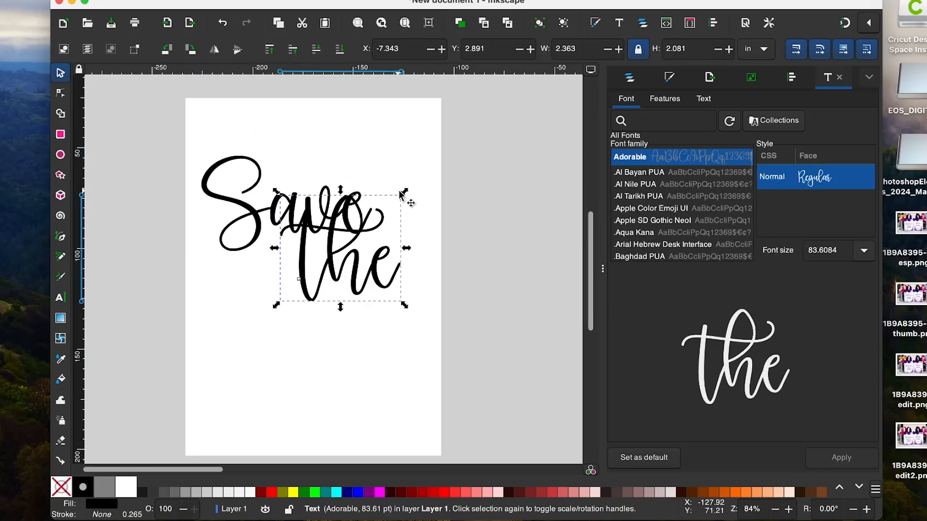
left_click_drag(403, 194, 309, 279)
Step: Add the text "Date" below "the" and shift it left within the rectangle
left_click(60, 297)
left_click(242, 342)
type("Date")
left_click(60, 73)
left_click_drag(296, 330, 261, 333)
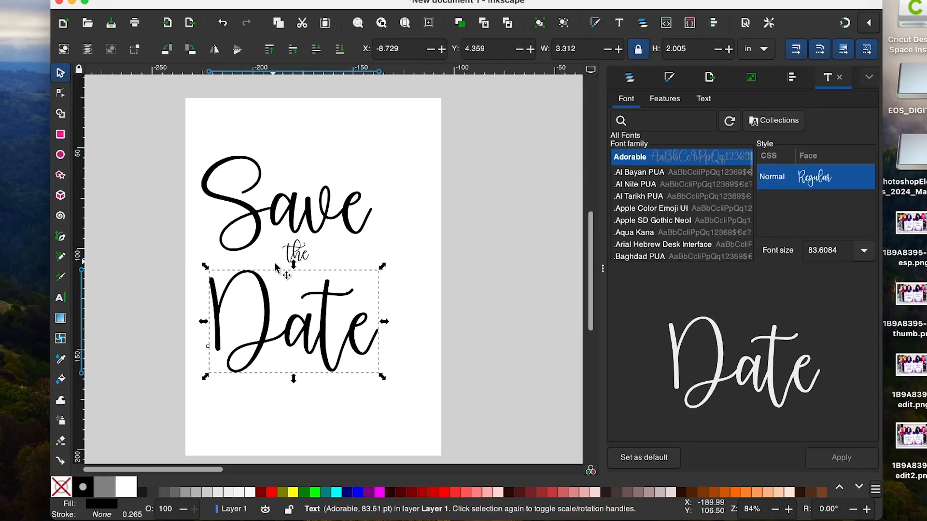
Step: Move "Date" up and right beneath "Save", and place "the" in the gap between the two words
left_click_drag(296, 254, 338, 153)
left_click_drag(329, 308, 375, 277)
left_click_drag(337, 153, 332, 252)
left_click(497, 242)
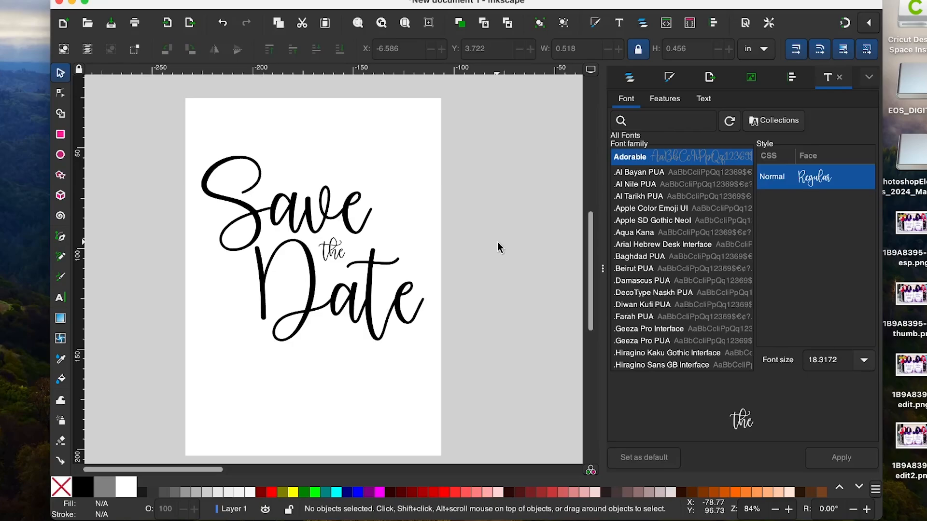
Step: Switch to Font Book to find decorative glyphs for the lettering
key("t")
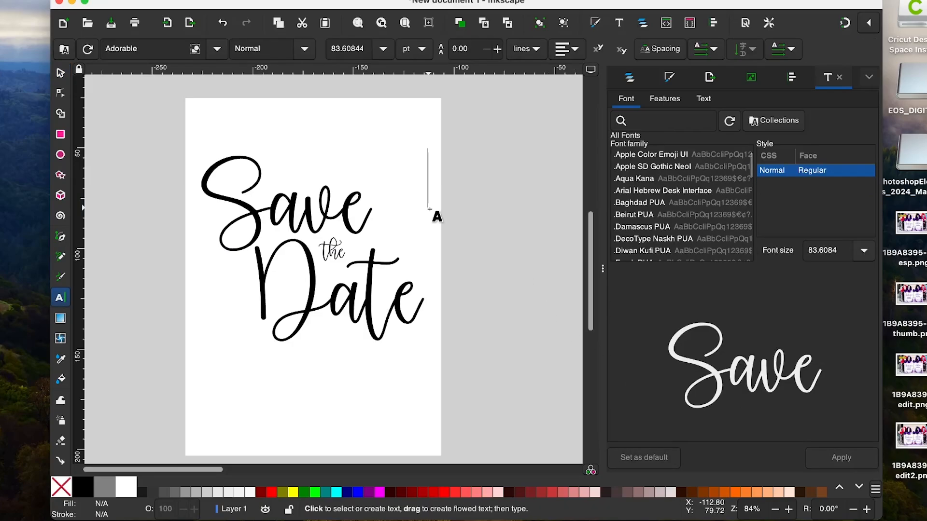
left_click(428, 209)
key("super+space")
type("font")
key("Return")
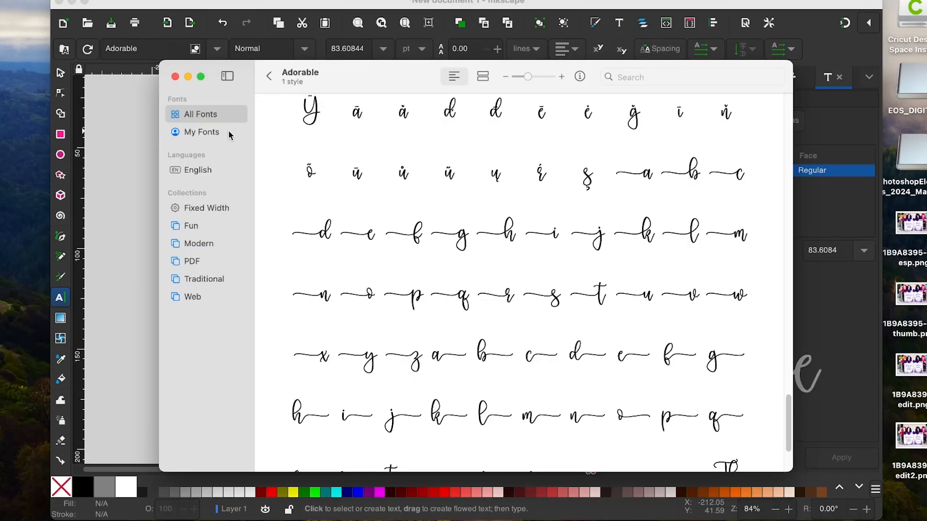
Step: Open the Adorable typeface from all fonts and copy its lowercase e with the long trailing tail (e.ss02)
left_click(268, 78)
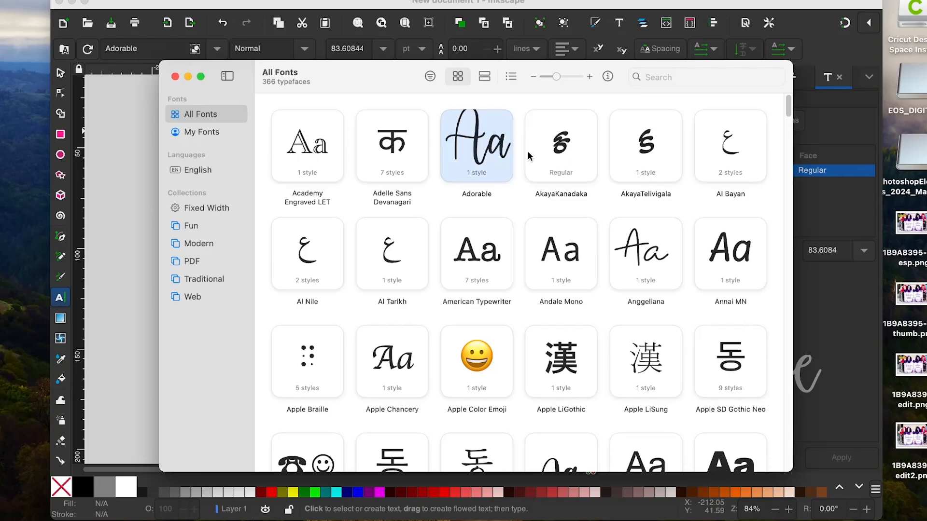
double_click(485, 158)
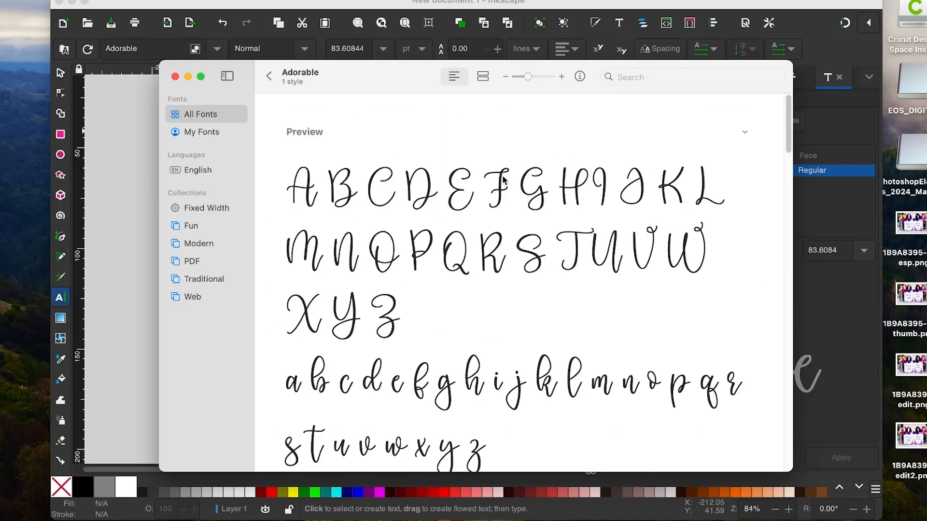
left_click_drag(789, 139, 793, 451)
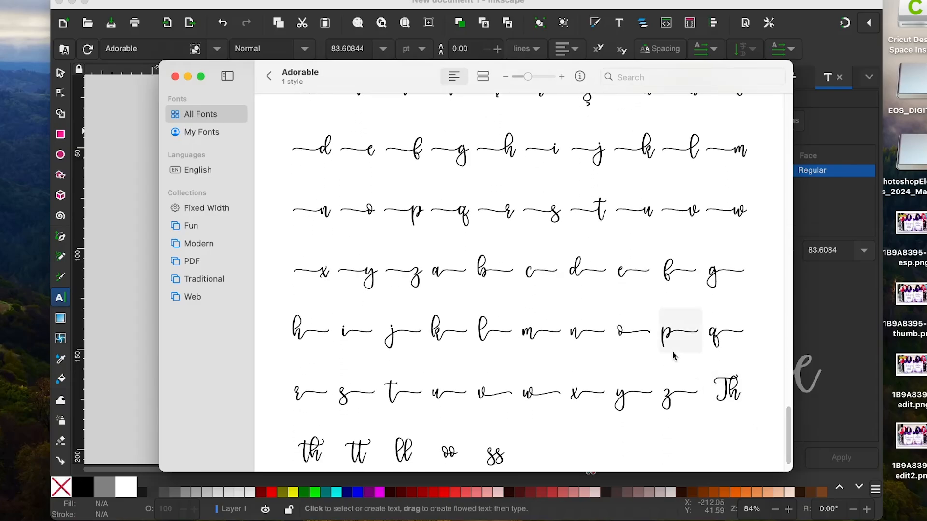
left_click(634, 276)
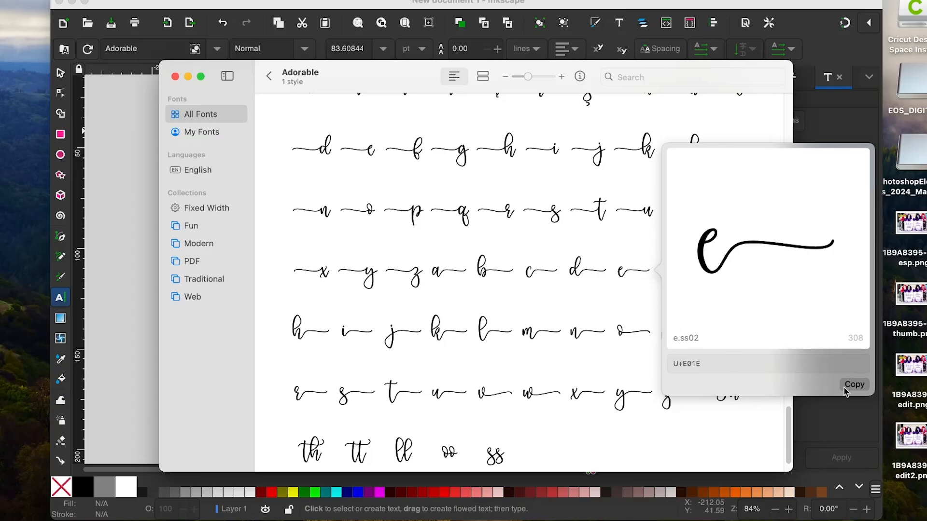
Step: Return to Inkscape and replace the final "e" of "Save" with the copied long-tailed glyph
left_click(137, 99)
left_click(343, 212)
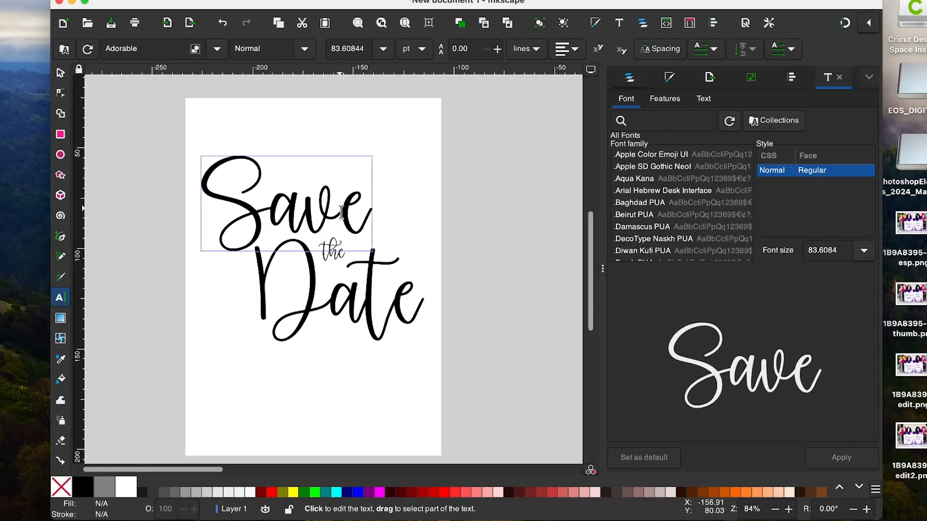
left_click_drag(344, 212, 462, 200)
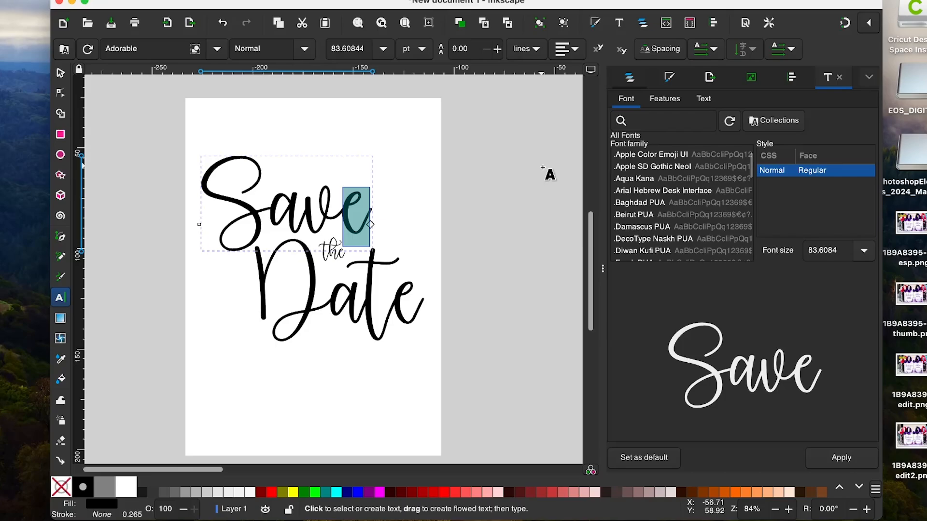
right_click(346, 219)
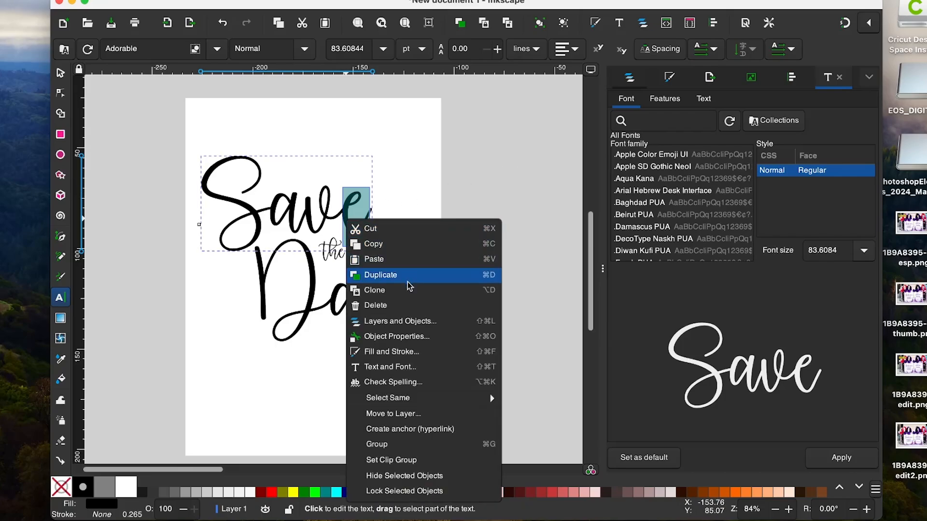
left_click(366, 259)
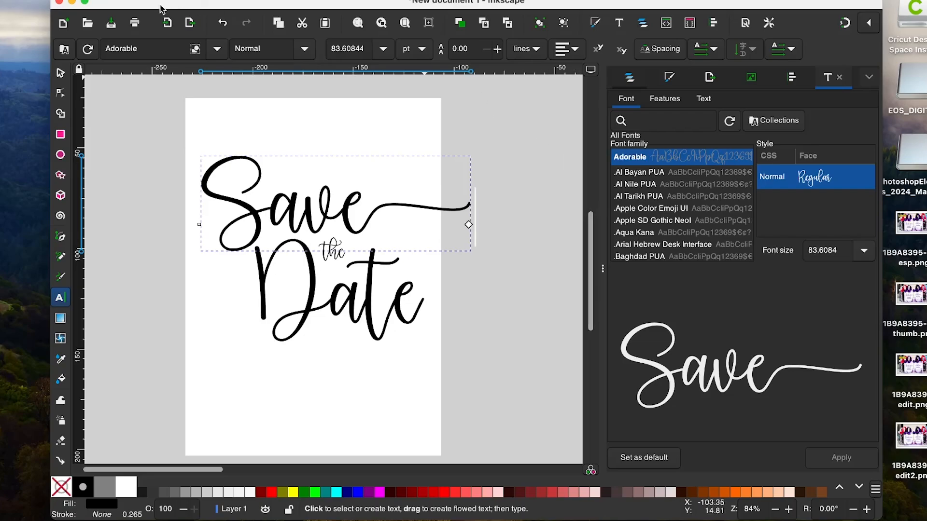
left_click(60, 72)
left_click(482, 251)
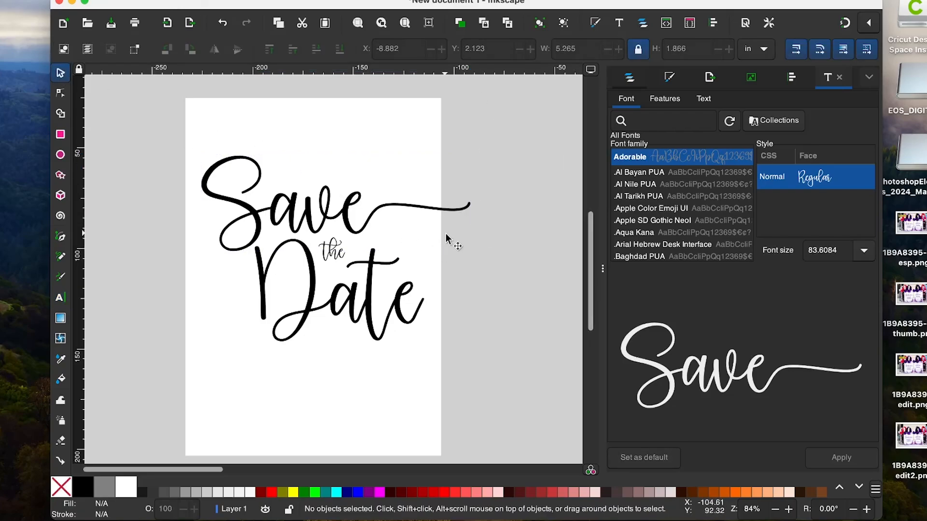
Step: Add two path nodes to the long tail of "Save" where it crosses the card's right edge, one on each side of the stroke
left_click(308, 210)
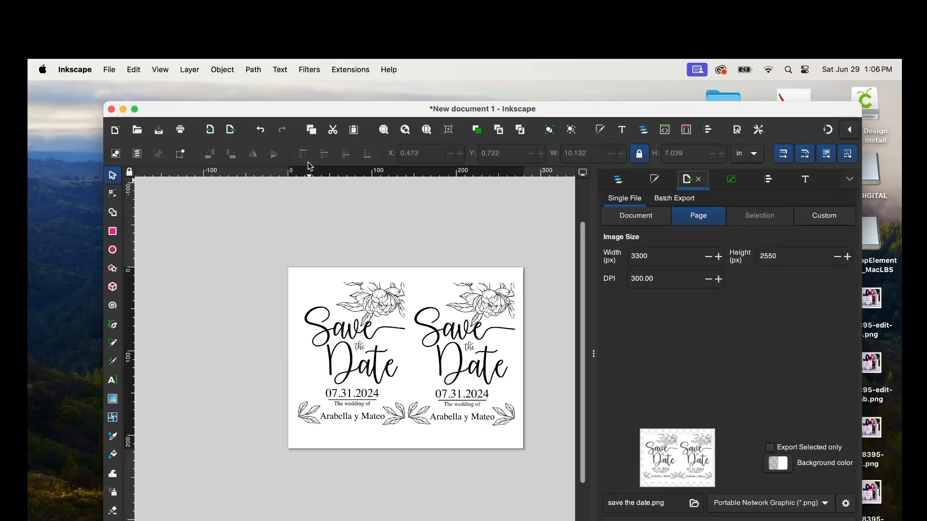
left_click(249, 72)
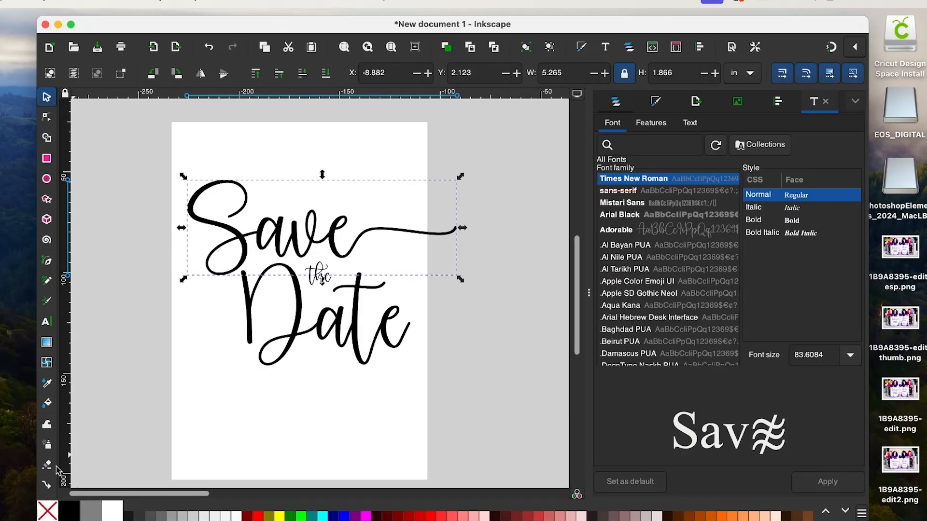
scroll(69, 380, "down", 3)
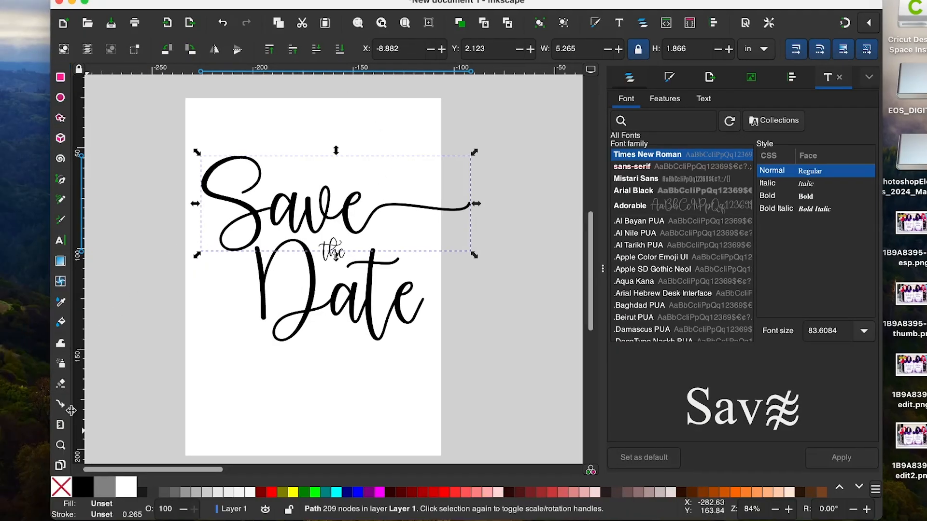
left_click(60, 444)
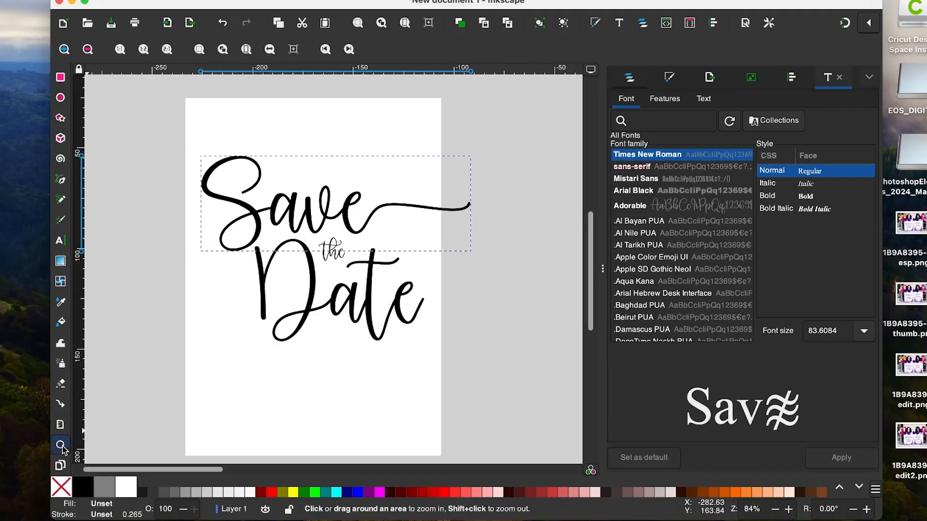
left_click(446, 211)
left_click(447, 212)
left_click(447, 212)
left_click(447, 211)
left_click(447, 213)
left_click(447, 213)
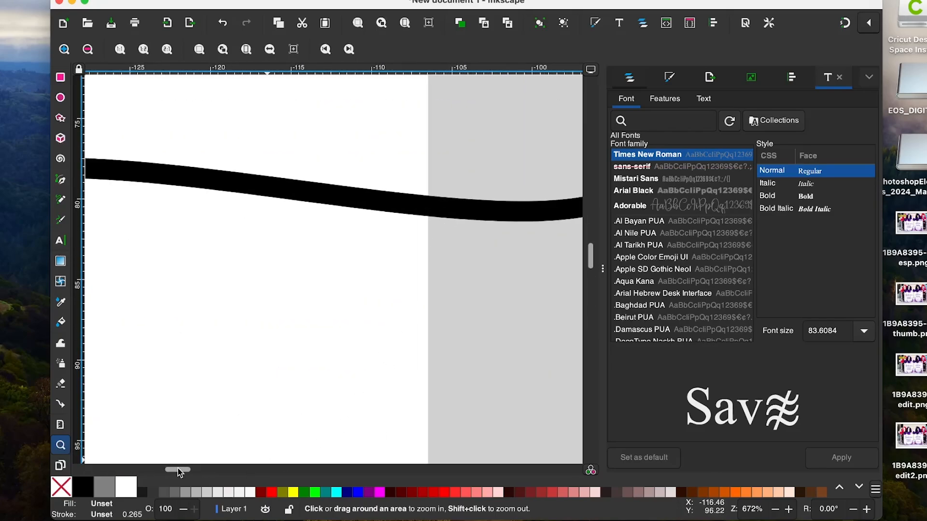
scroll(303, 445, "right", 5)
scroll(60, 241, "up", 3)
left_click(61, 93)
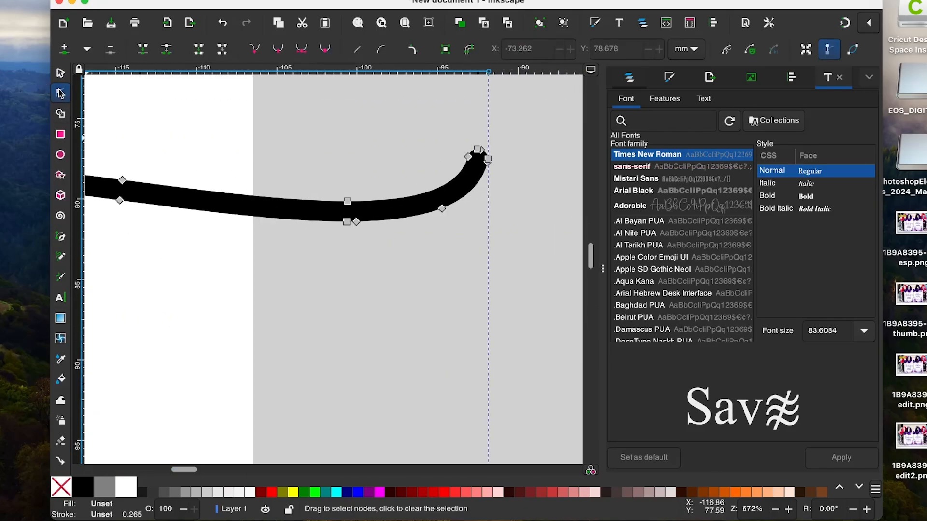
left_click(255, 197)
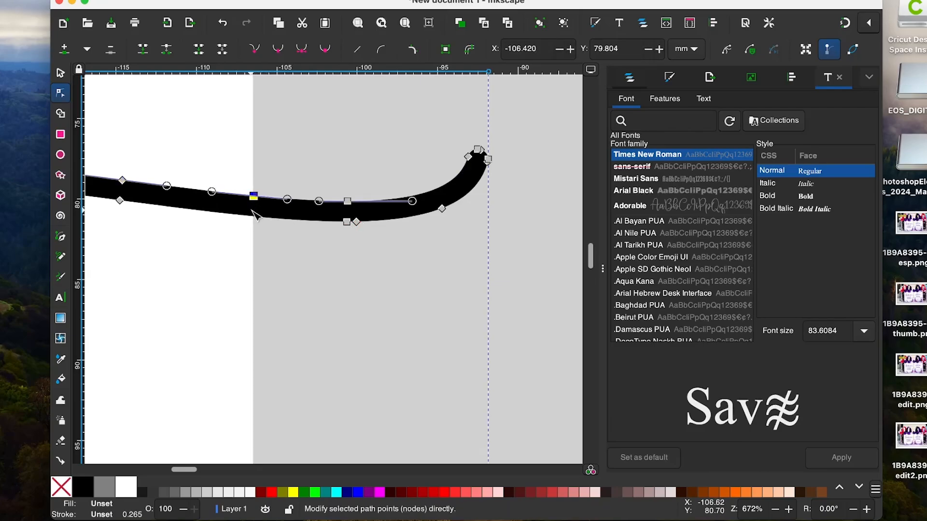
left_click(252, 216)
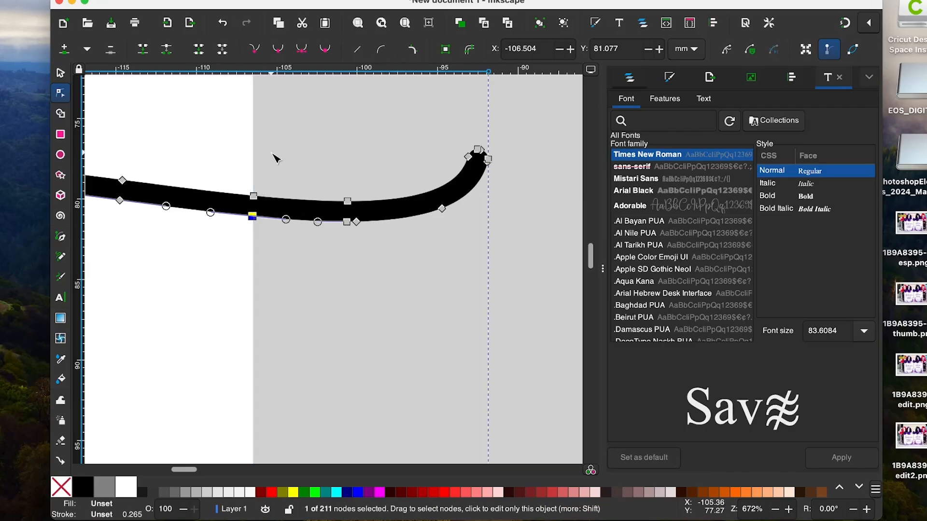
Step: Delete the tail nodes beyond the card's right edge and pull in the leftover curve handles so the tail ends flush with the edge
left_click_drag(285, 107, 521, 267)
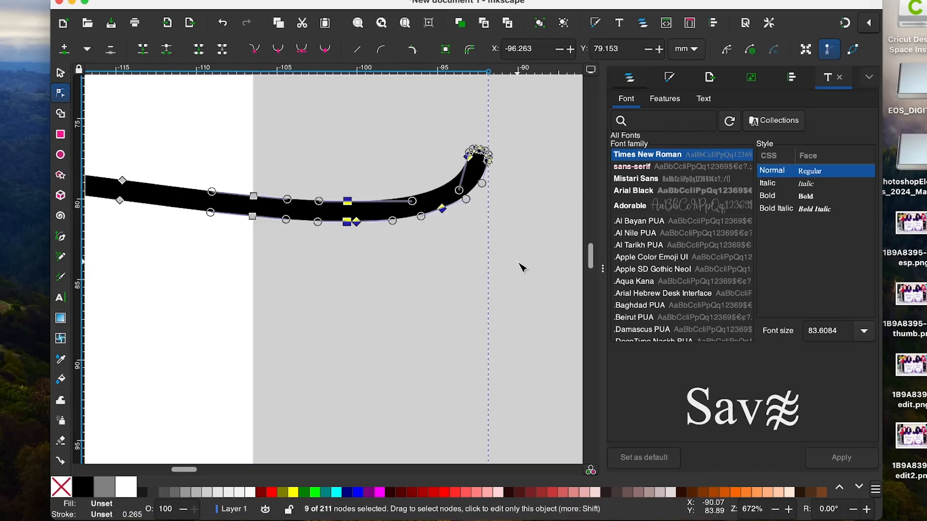
key("Delete")
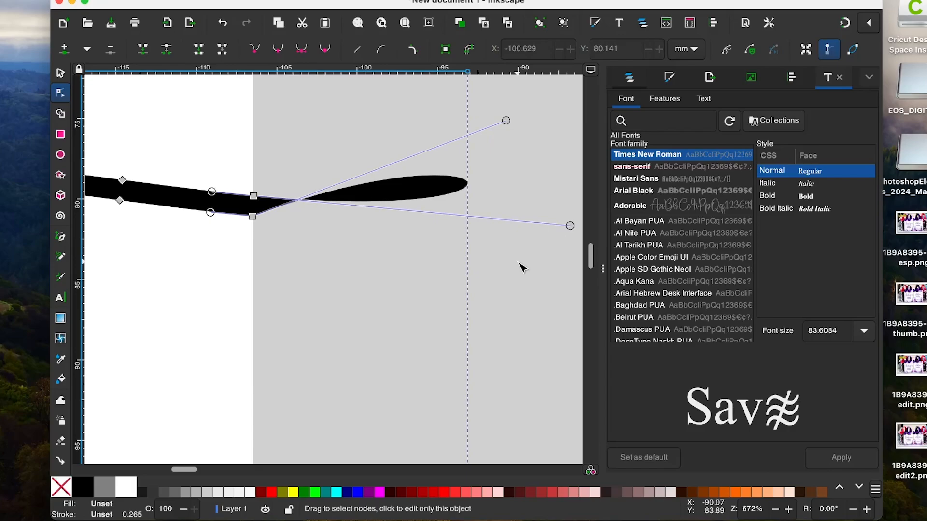
left_click_drag(505, 121, 252, 216)
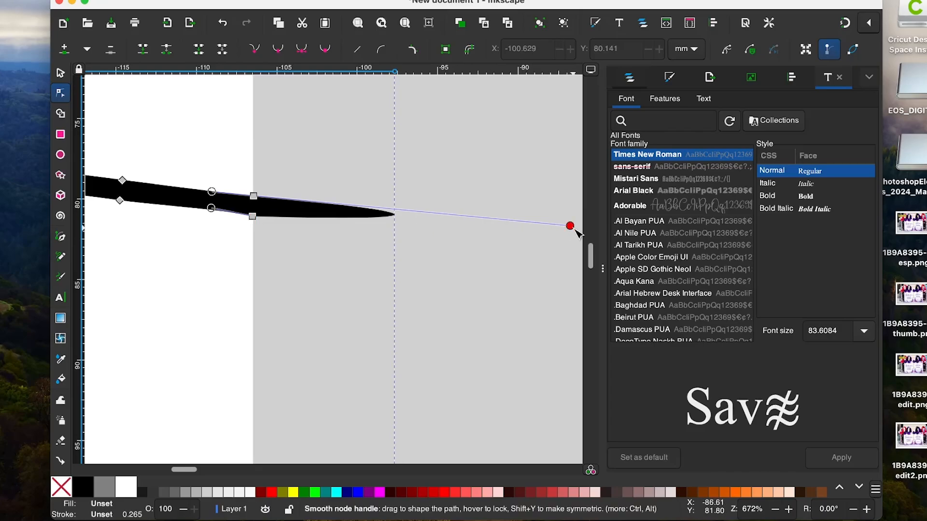
left_click_drag(570, 225, 258, 203)
mouse_move(261, 205)
left_mouse_down()
mouse_move(254, 202)
mouse_move(296, 203)
mouse_move(258, 205)
mouse_move(219, 172)
mouse_move(254, 151)
left_mouse_up()
left_click(331, 211)
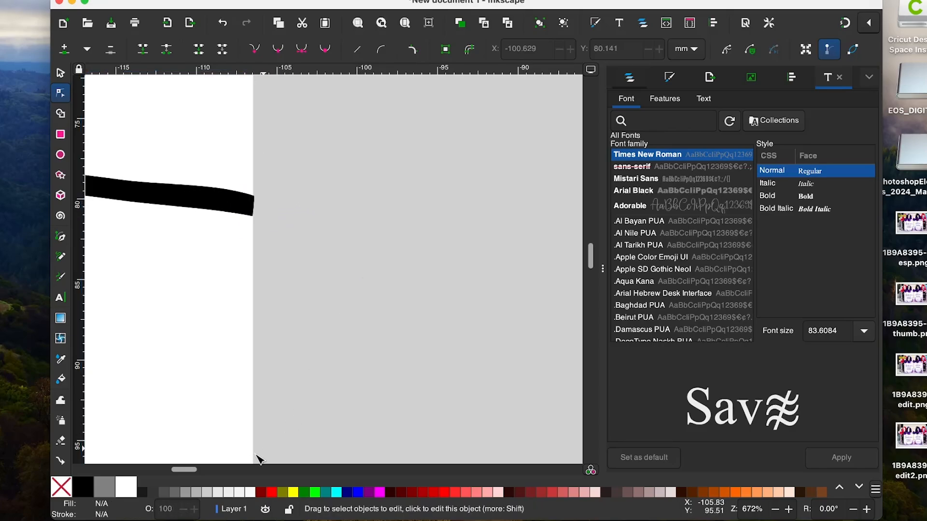
Step: Zoom back out to the whole card and examine the trimmed tail against the full lettering
left_click(776, 510)
left_click(775, 510)
left_click(775, 510)
left_click(776, 509)
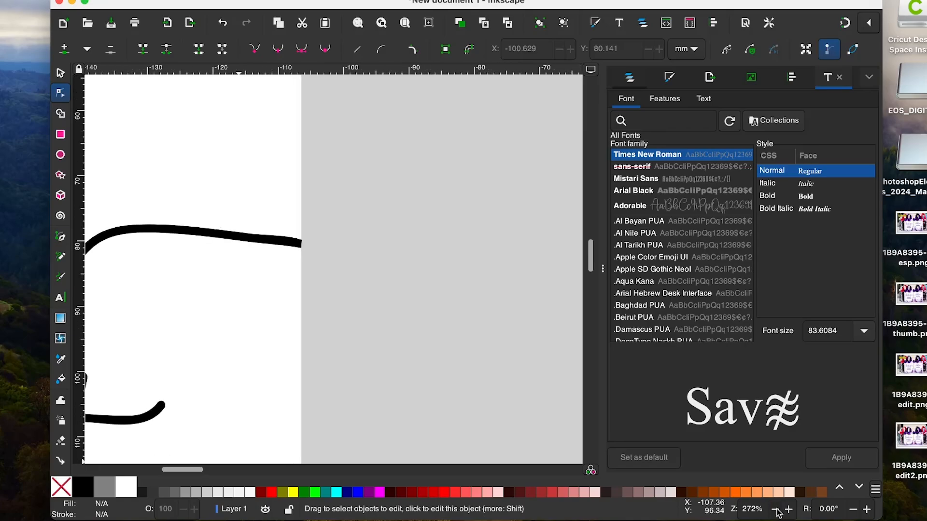
left_click(776, 509)
left_click(776, 510)
left_click(776, 510)
left_click(775, 510)
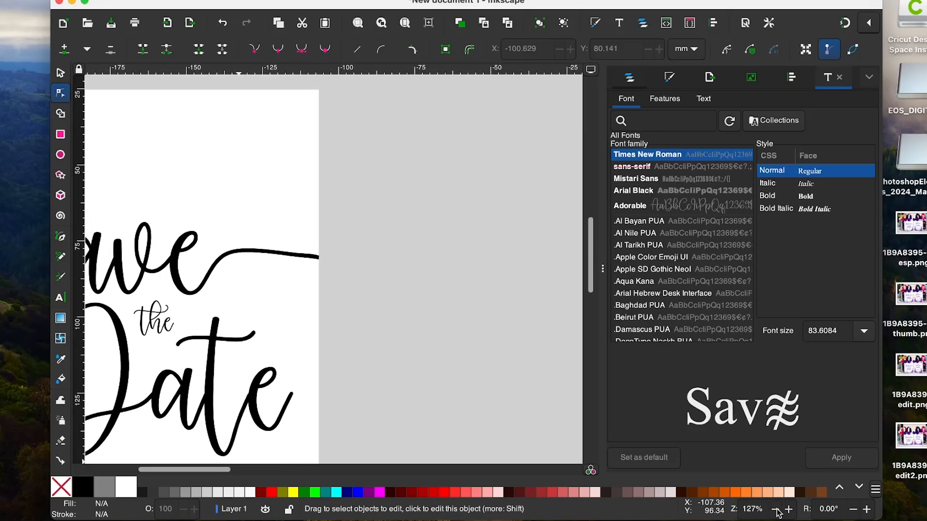
left_click(776, 510)
left_click(776, 509)
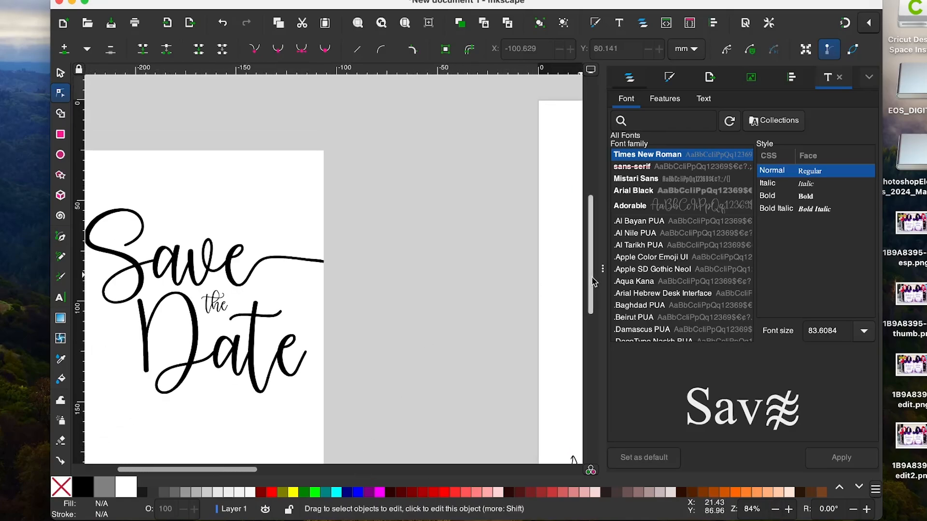
left_click_drag(592, 283, 592, 308)
left_click_drag(252, 471, 226, 470)
left_click_drag(593, 314, 593, 304)
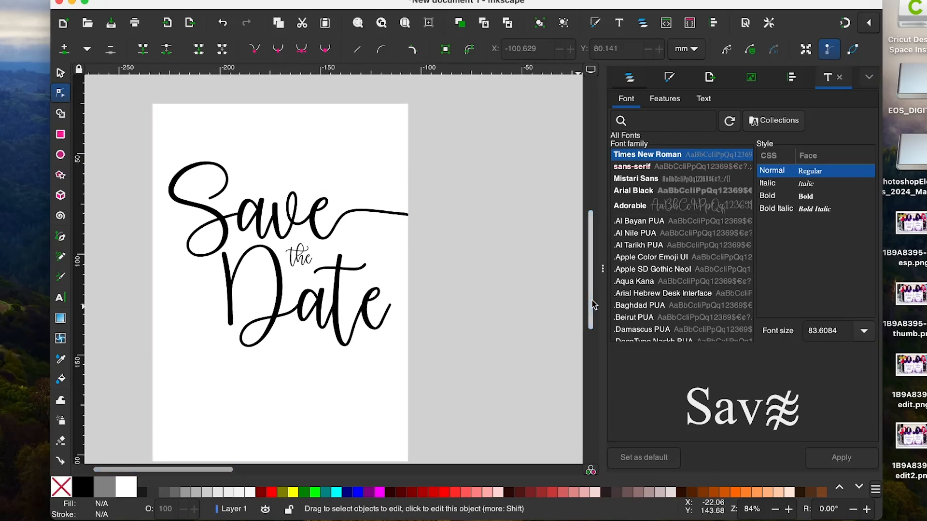
scroll(389, 262, "up", 5)
Step: Add the date "07.31.2024" in Times below "Date" and scale it down to about 2.98 in wide
scroll(487, 353, "down", 7)
key("t")
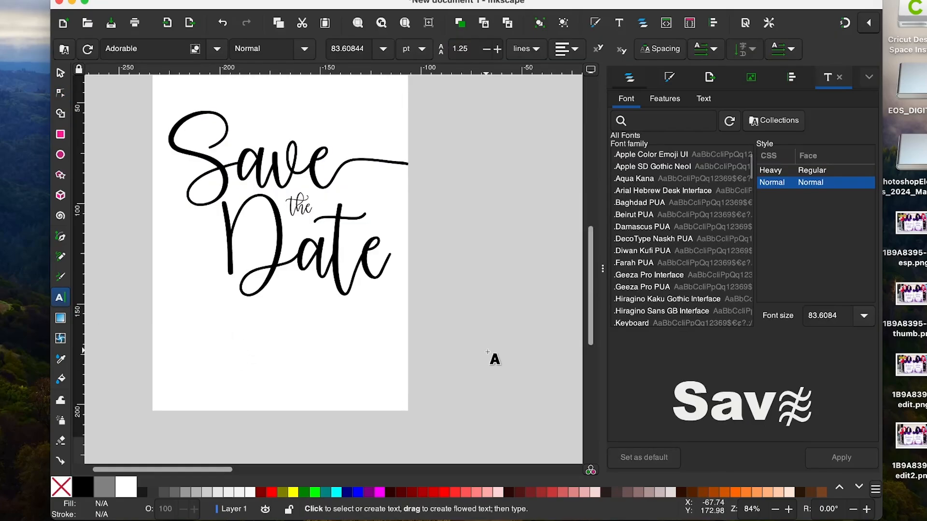
left_click(231, 337)
type("07.31.2024")
key("ctrl+a")
left_click(144, 49)
type("Times")
key("Return")
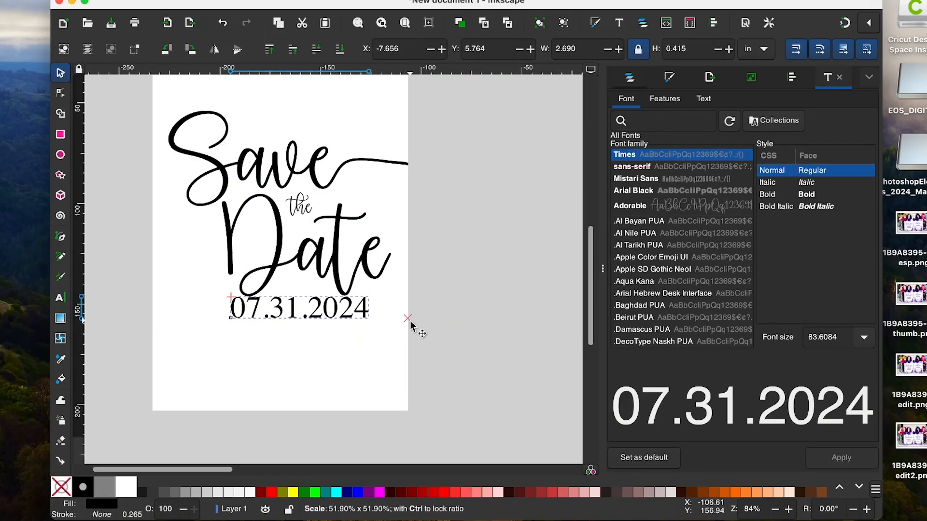
left_click(488, 274)
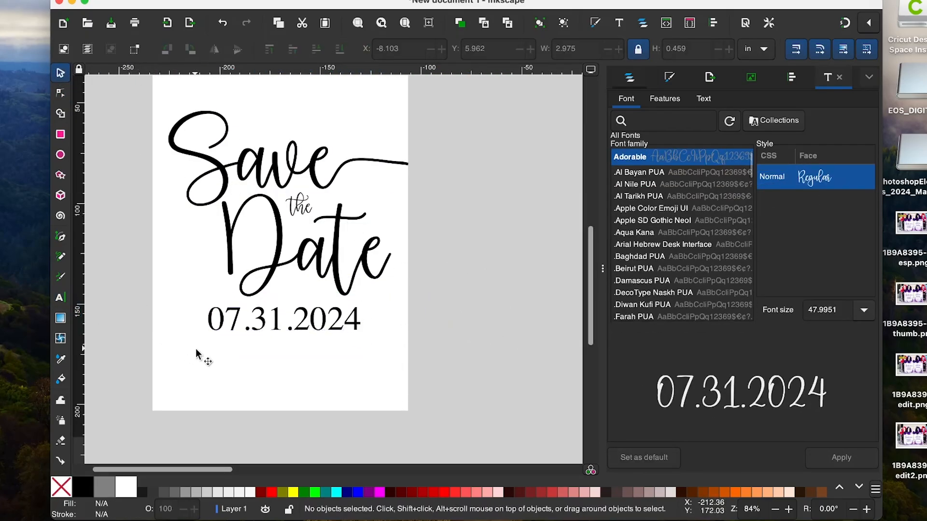
Step: Underline the date with a thin black rectangle about 69 mm wide and add a small "The wedding of" line beneath it
left_click(61, 135)
left_click_drag(210, 340, 350, 341)
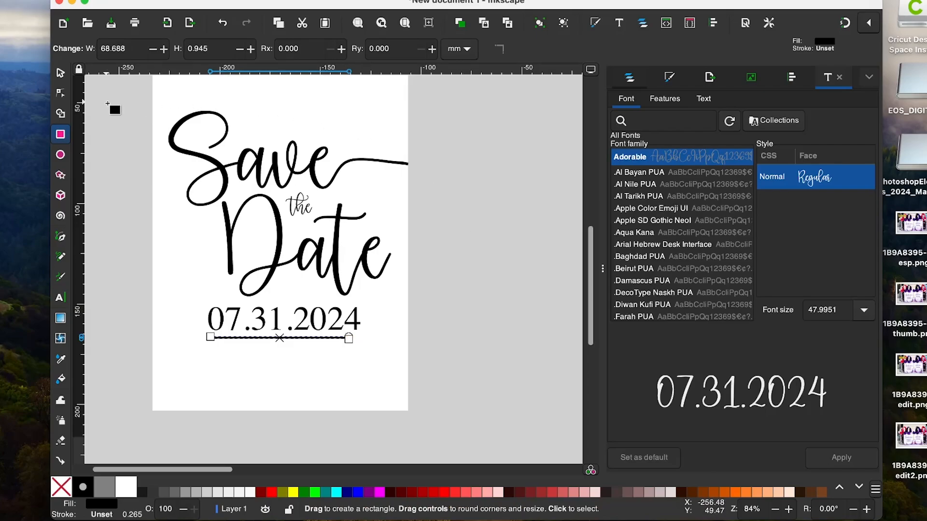
left_click(60, 297)
left_click(218, 367)
type("The wedding of")
left_click(60, 73)
left_click_drag(536, 373, 275, 357)
Step: Add the couple's first names, joined by "y", in Times under "The wedding of", scaled to about 3.6 in wide
left_click(61, 297)
left_click(212, 398)
type("Arabell")
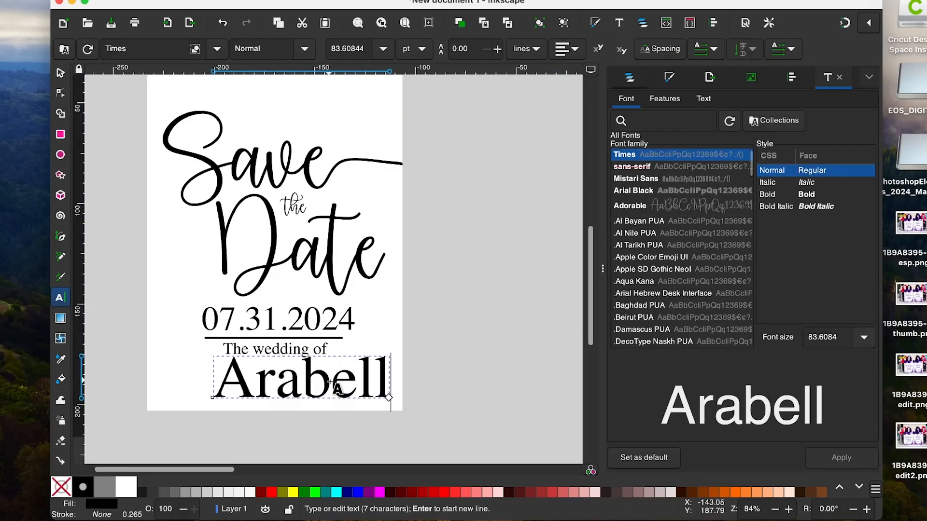
type("a")
left_click(61, 73)
left_click_drag(389, 398, 280, 393)
left_click(61, 297)
left_click(279, 382)
type("y Mateo")
left_click(422, 345)
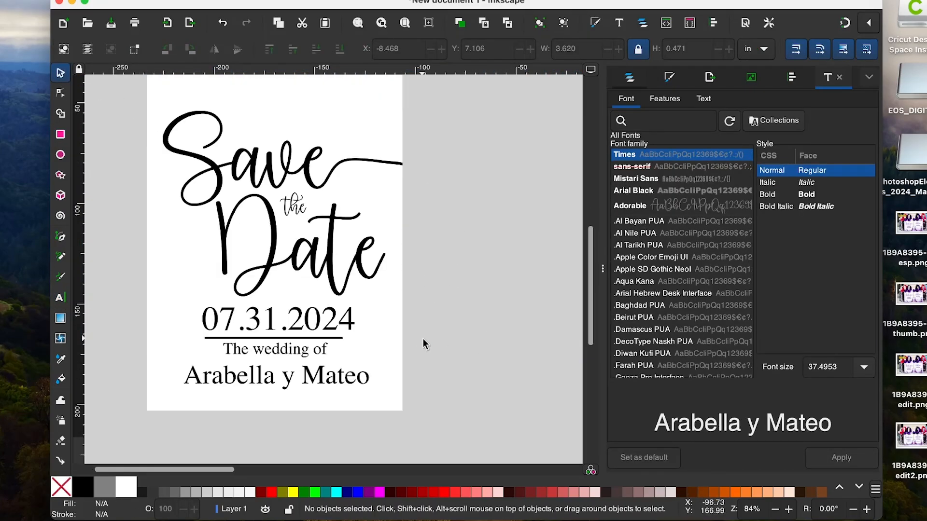
Step: Scale the date, rule and wedding text together to about 3 in wide and center them horizontally relative to the selection area
key("ctrl+shift+a")
left_click_drag(444, 456, 160, 303)
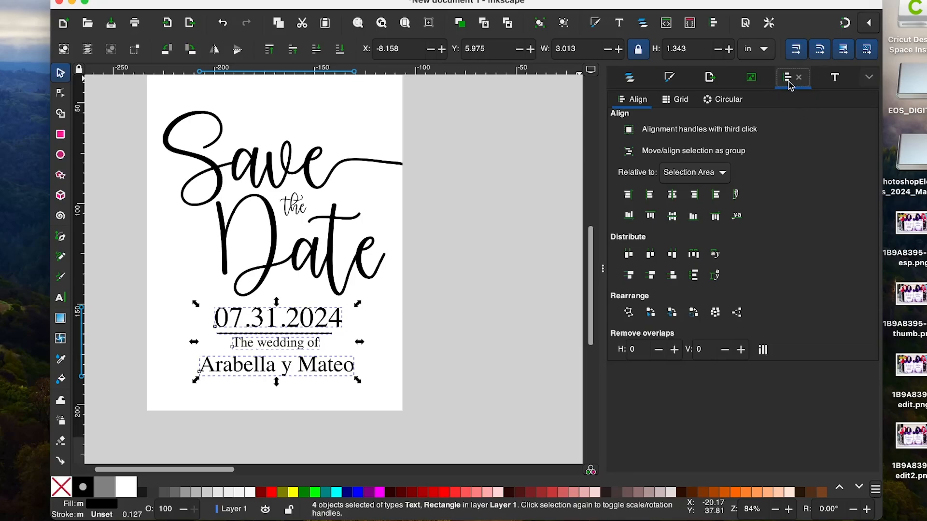
left_click(674, 199)
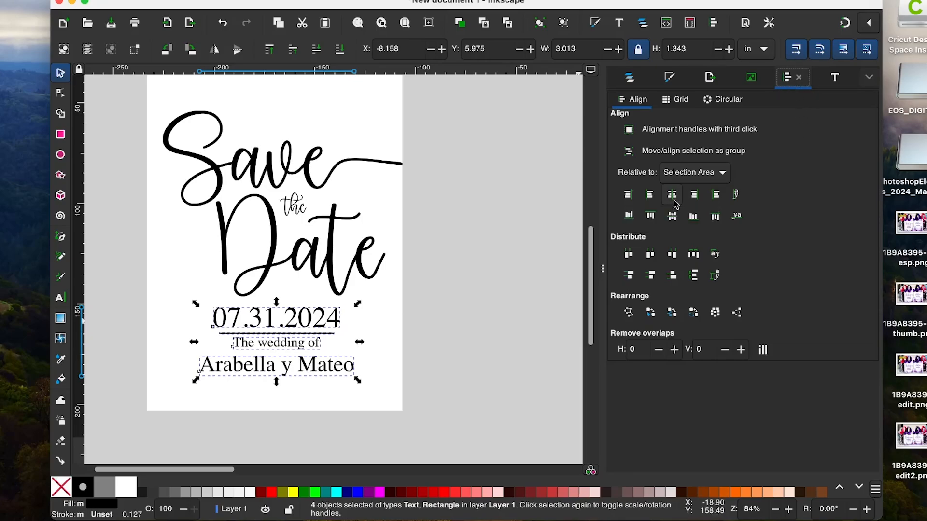
left_click(418, 383)
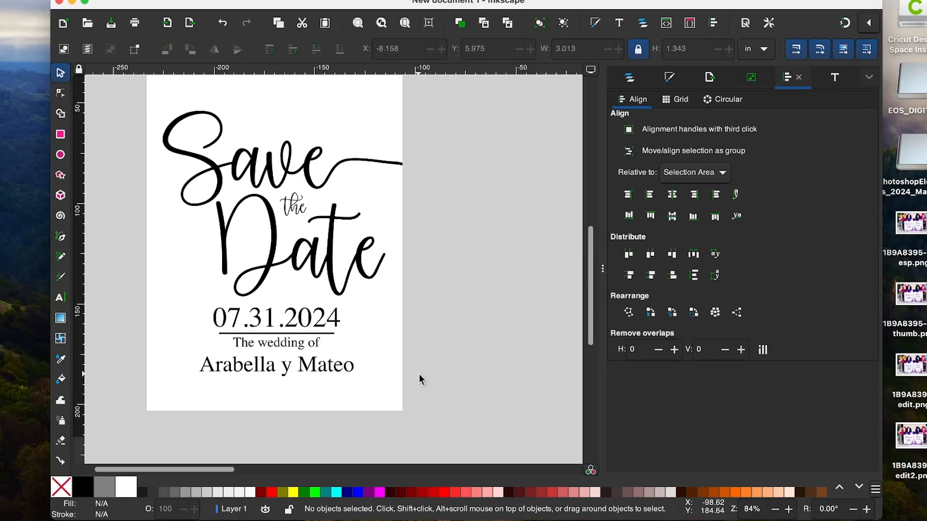
Step: Import the peony line drawing "flow (1).png" as an embedded image with DPI from file, and move it to the right across the canvas
scroll(419, 380, "up", 3)
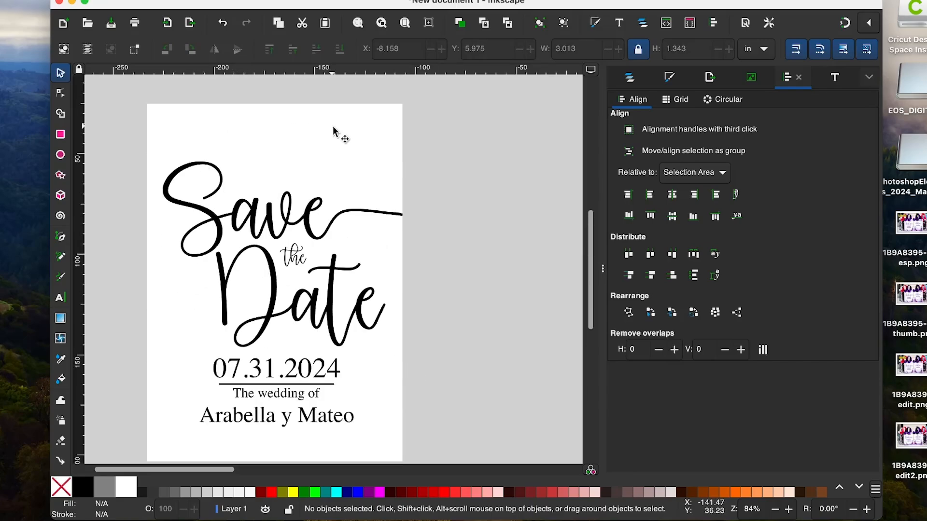
scroll(472, 276, "down", 3)
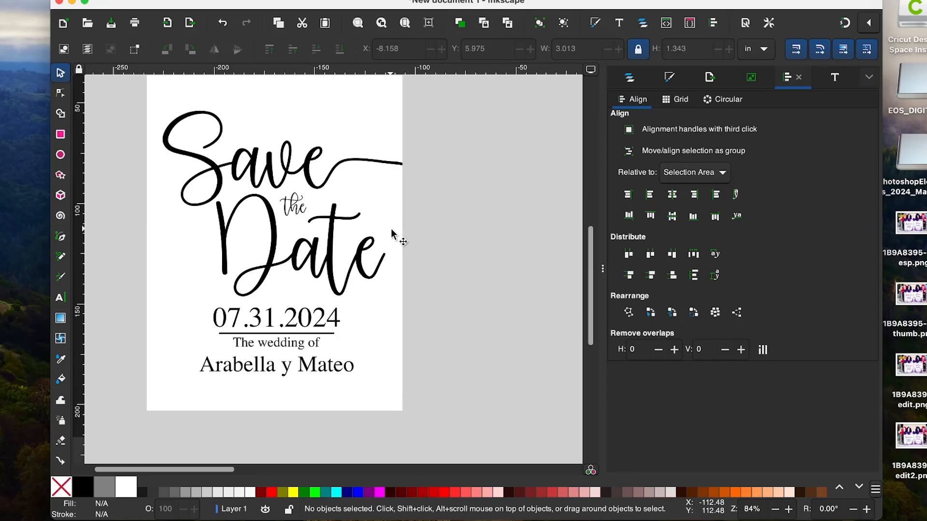
scroll(392, 234, "down", 6)
scroll(392, 233, "up", 6)
left_click(85, 0)
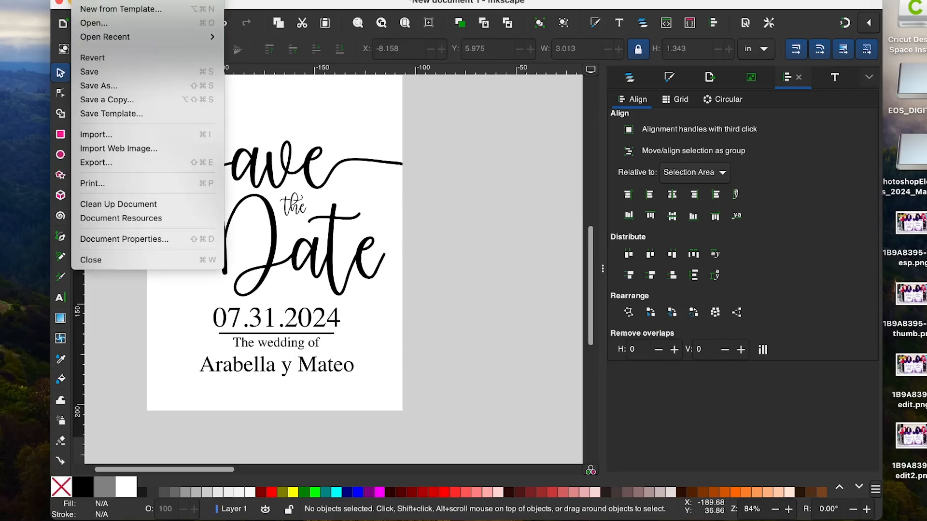
left_click(111, 138)
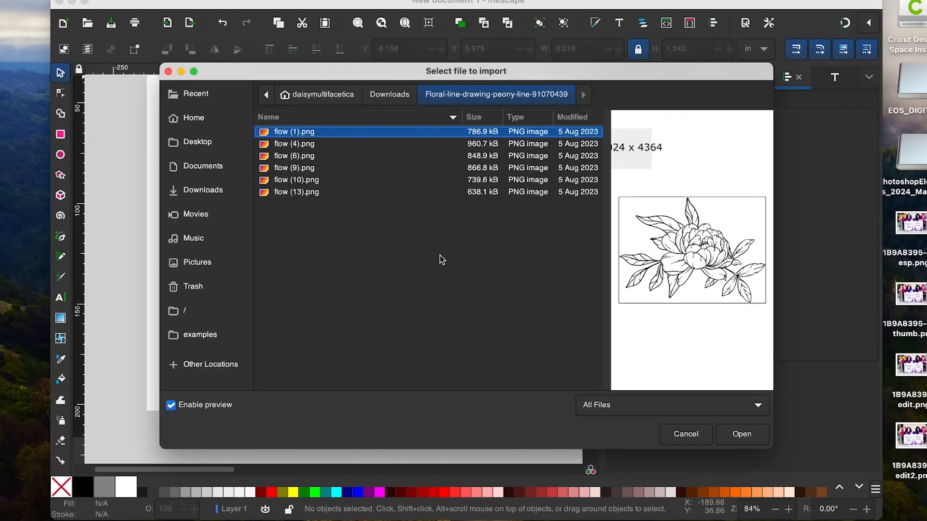
left_click(297, 144)
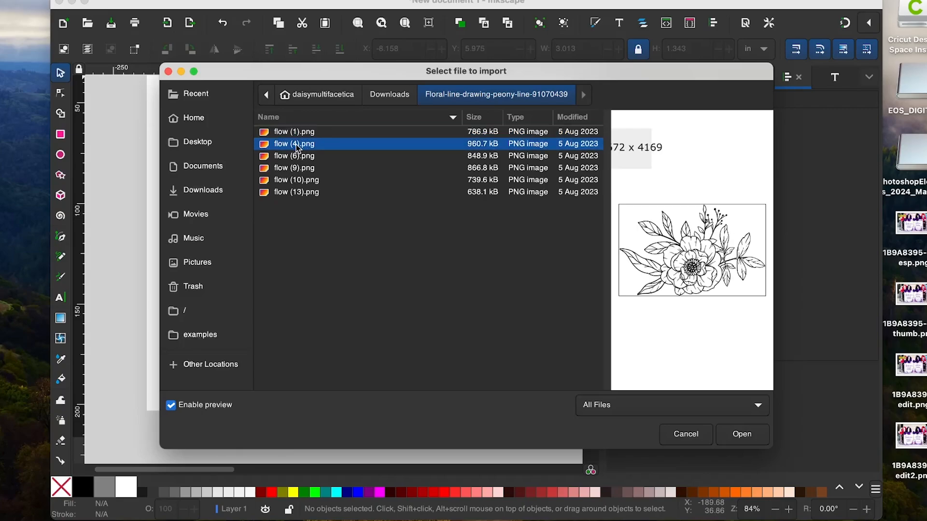
left_click(297, 157)
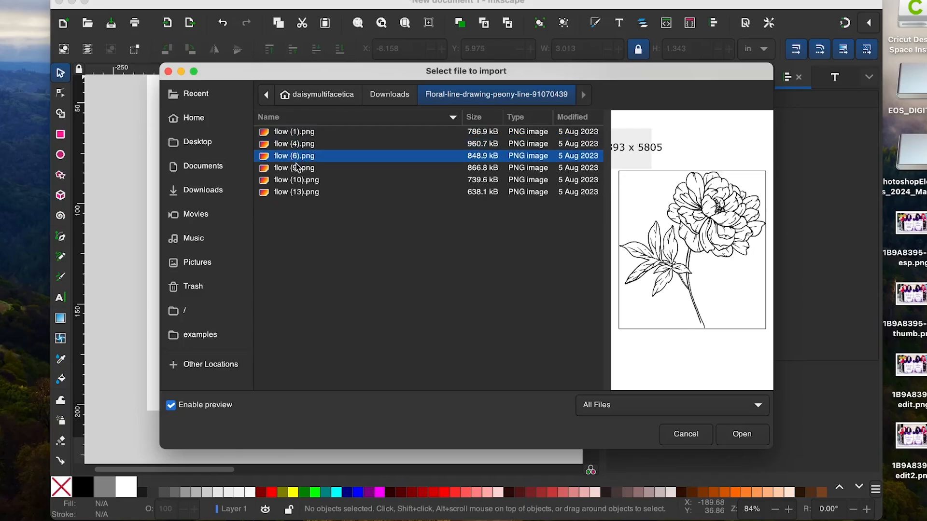
left_click(297, 169)
left_click(302, 134)
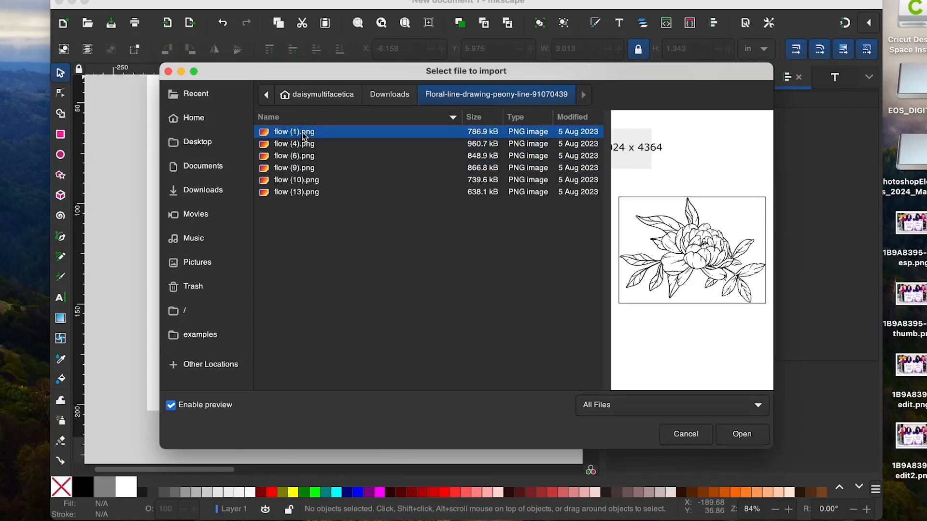
left_click(743, 433)
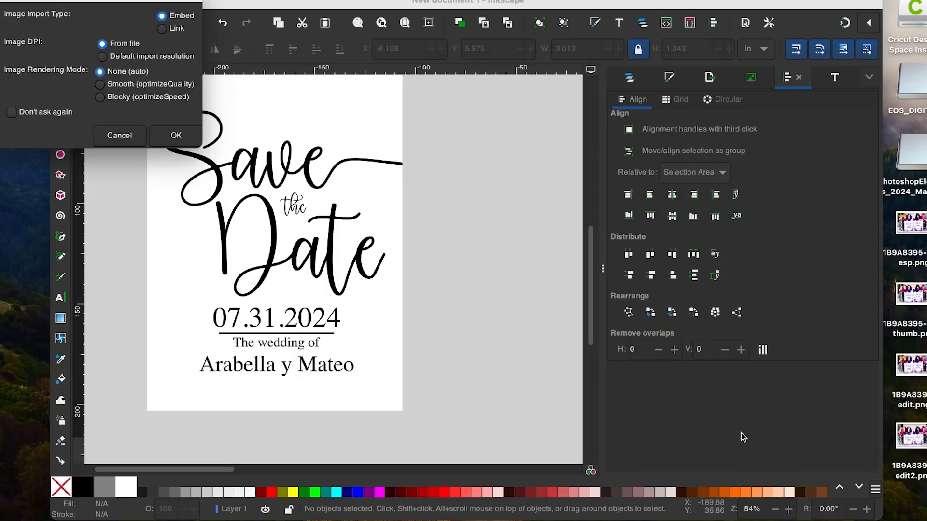
left_click(184, 138)
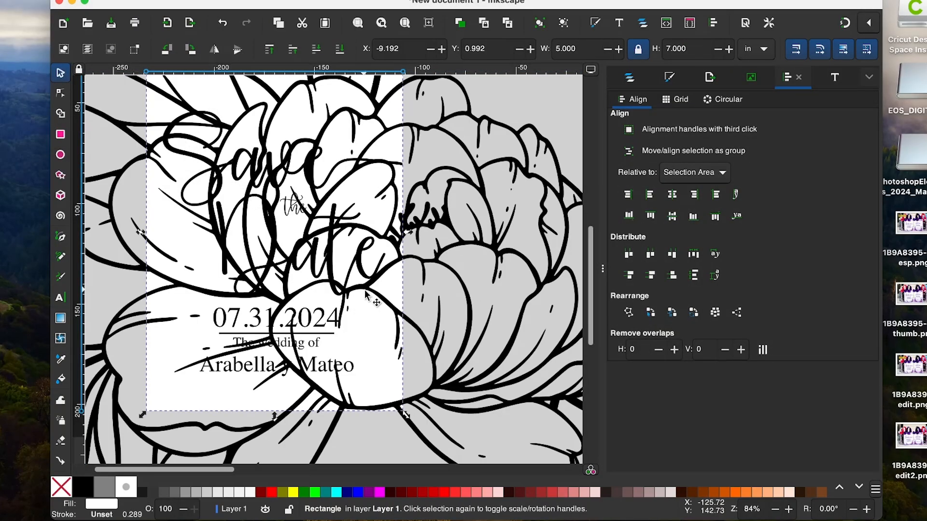
left_click_drag(365, 292, 427, 215)
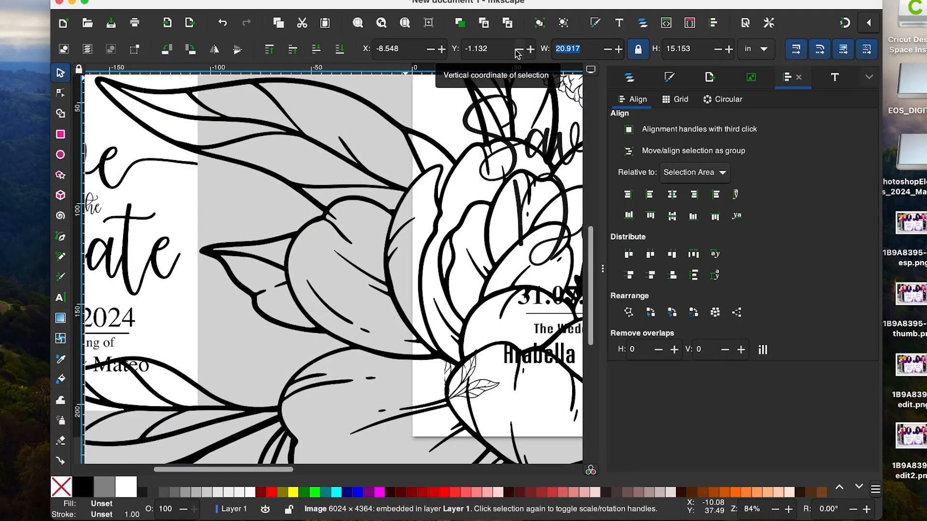
Step: Set the imported peony image's width to 3 in with proportions locked
type("3")
key("Return")
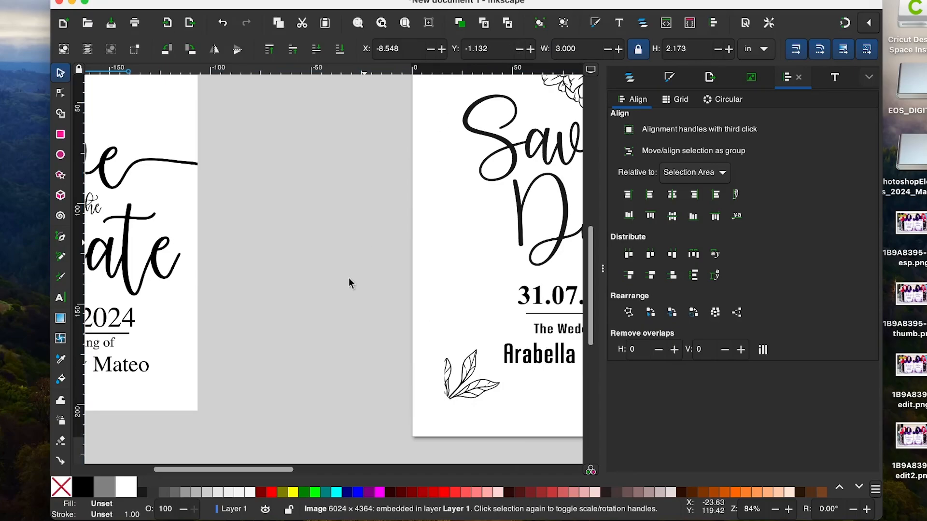
left_click_drag(284, 471, 215, 470)
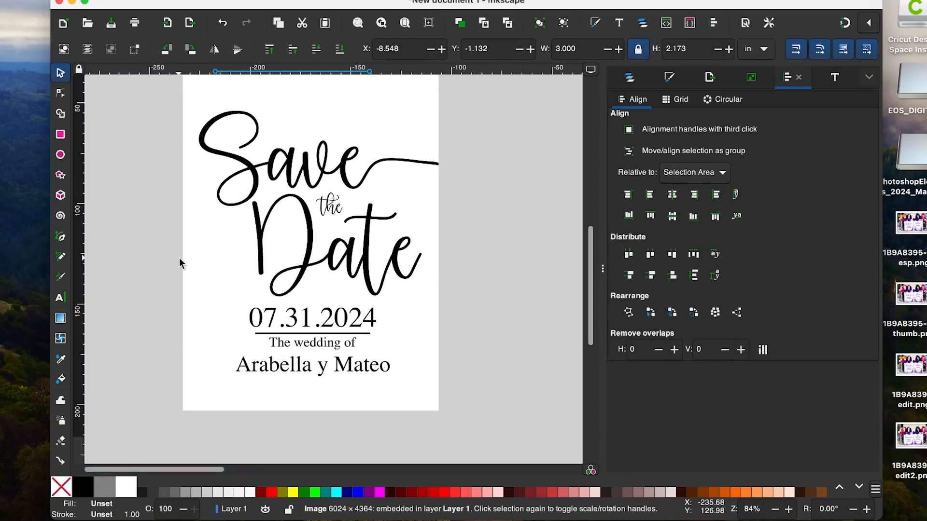
scroll(181, 260, "down", 3)
scroll(180, 260, "up", 8)
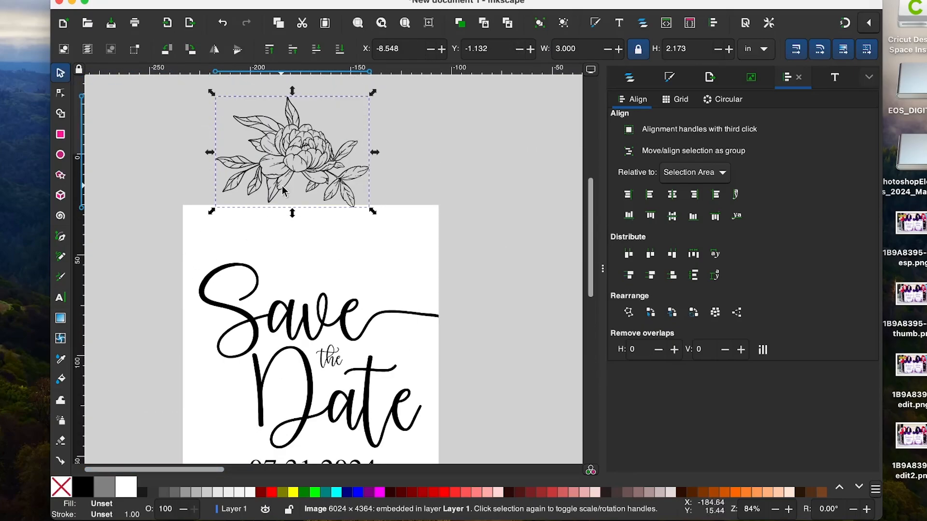
Step: Move the peony image onto the card's upper-right corner and flip it vertically
left_click_drag(308, 152, 362, 243)
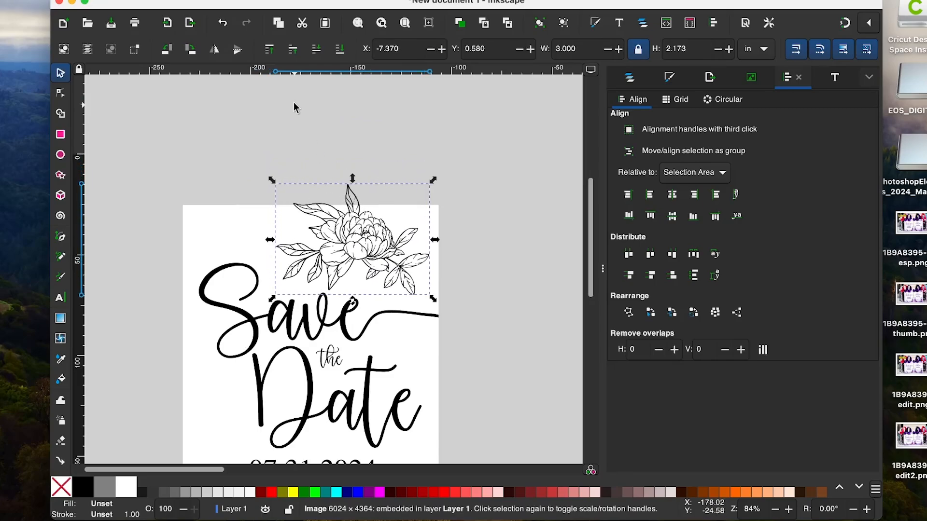
left_click(237, 53)
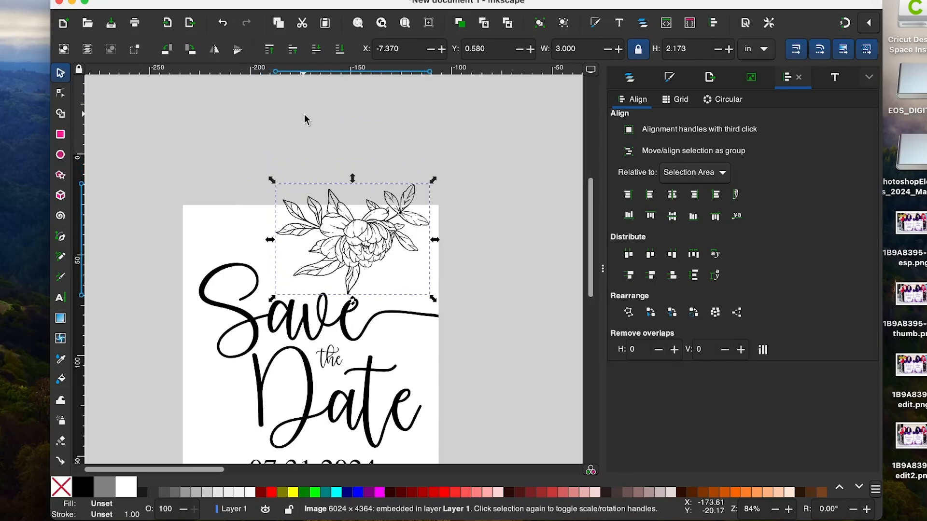
left_click_drag(412, 236, 416, 236)
Step: Rotate the peony slightly clockwise and enlarge it to about 4.9 in wide
left_click(325, 225)
left_click(325, 225)
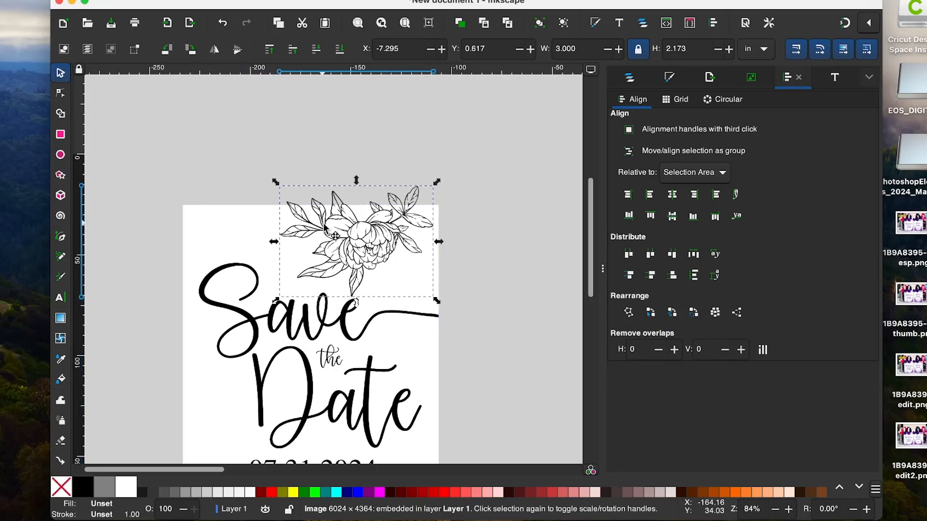
left_click(324, 225)
left_click_drag(437, 184, 438, 224)
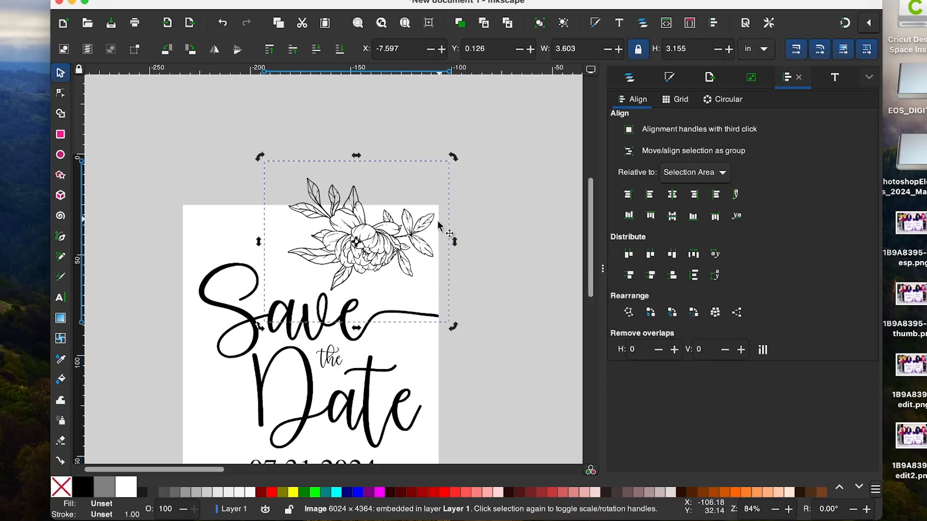
left_click(389, 240)
left_click_drag(261, 158, 186, 103)
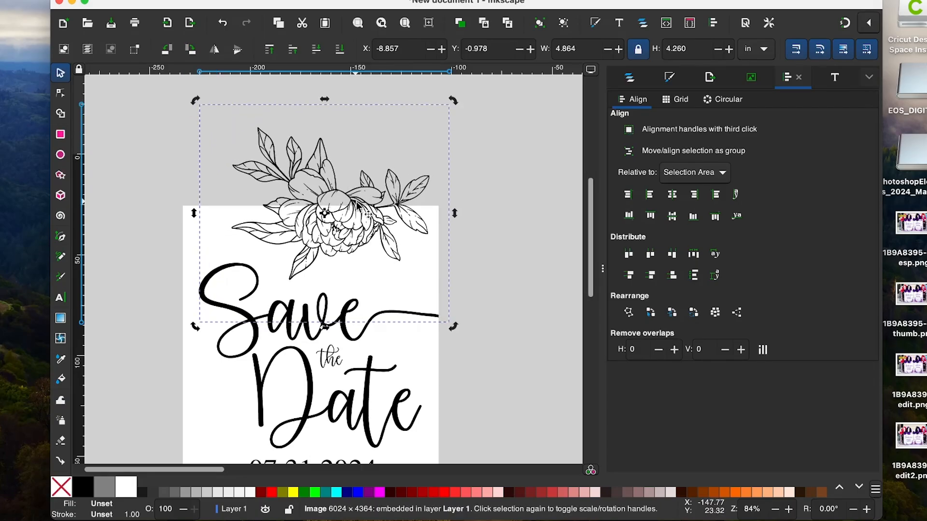
Step: Duplicate the traced peony and move the copy down beside the card's lower right edge
right_click(366, 126)
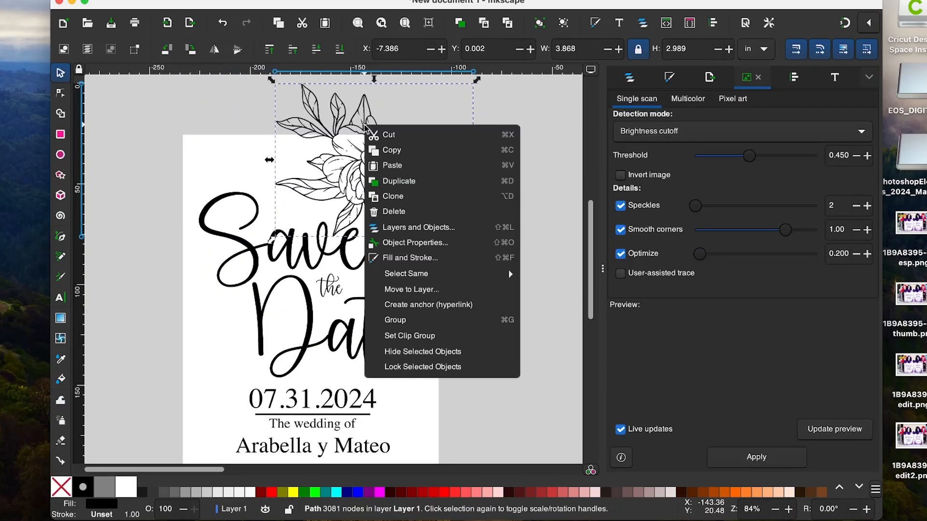
left_click(410, 180)
left_click_drag(365, 129, 430, 437)
scroll(489, 355, "up", 5)
scroll(477, 410, "down", 12)
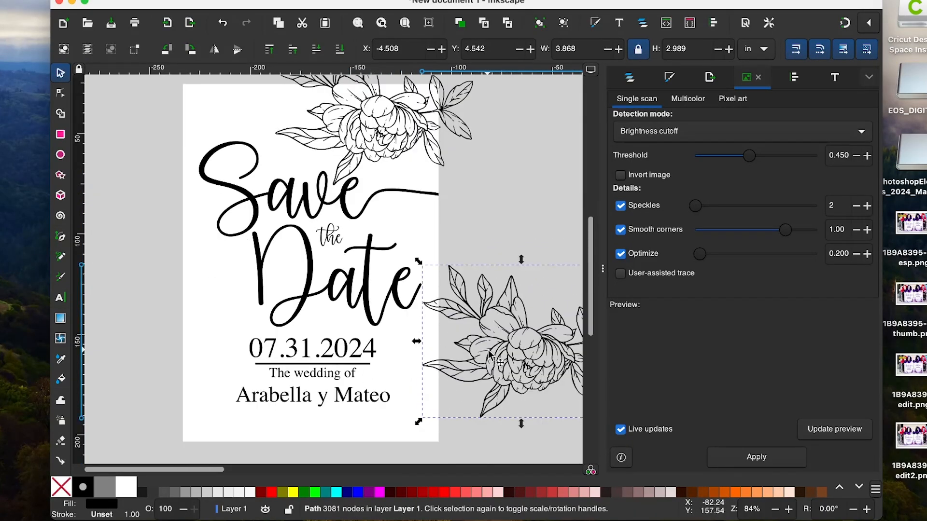
Step: Enlarge the peony copy to about 5.1 in wide and place it in the empty canvas between the two cards
left_click_drag(214, 473, 242, 473)
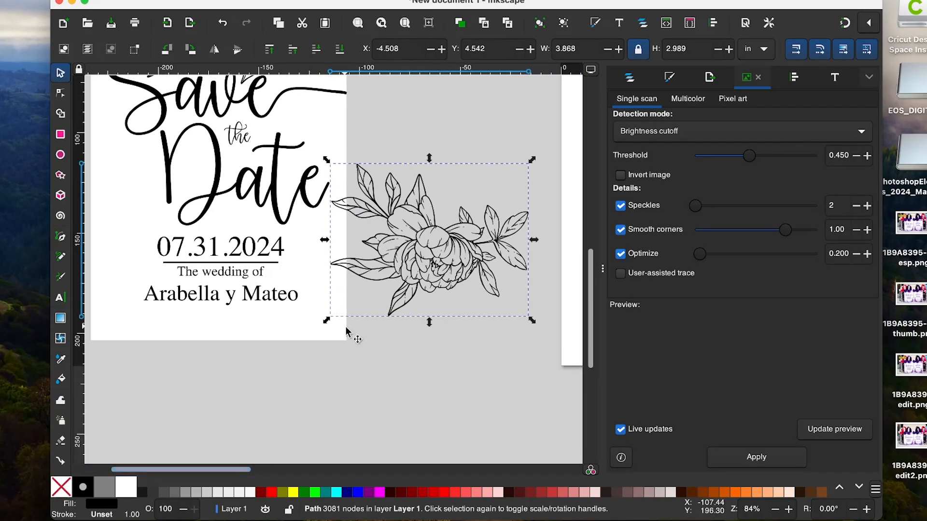
mouse_move(441, 240)
left_mouse_down()
mouse_move(459, 258)
mouse_move(431, 350)
mouse_move(386, 363)
left_mouse_up()
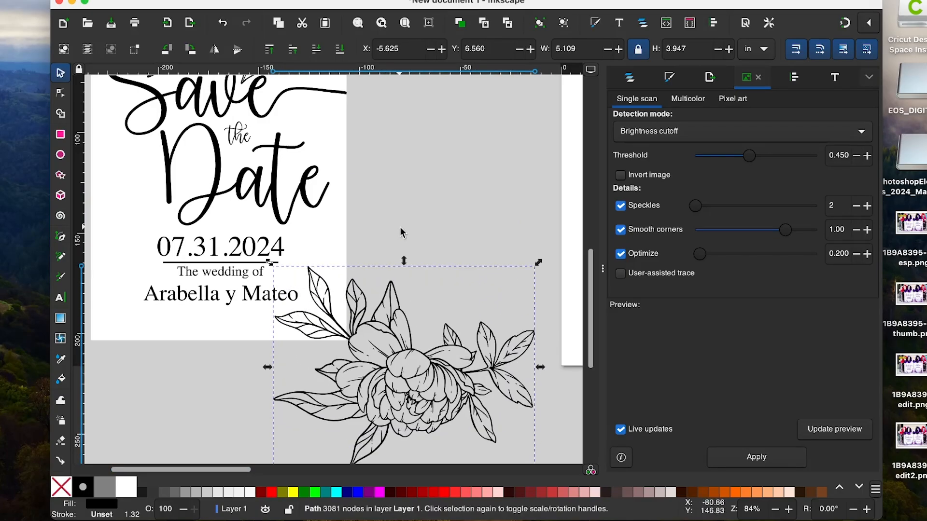
left_click(400, 232)
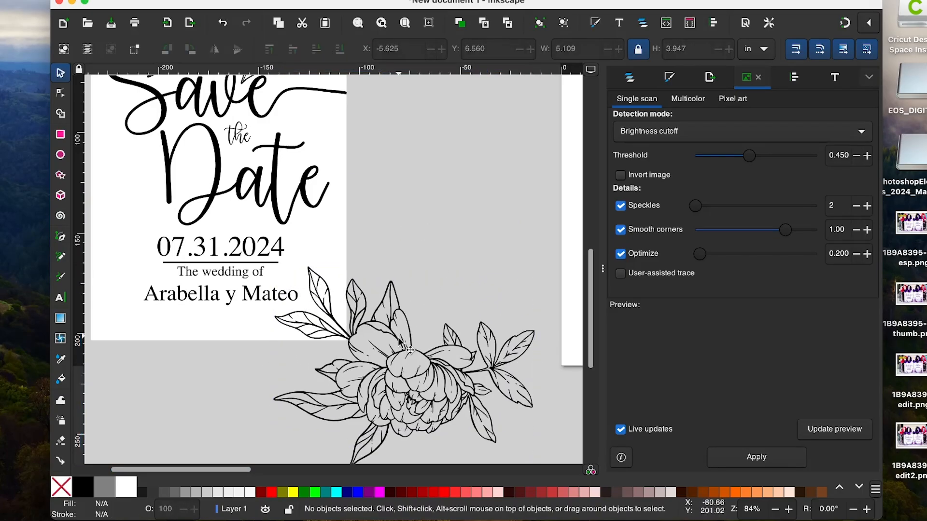
left_click_drag(382, 333, 465, 319)
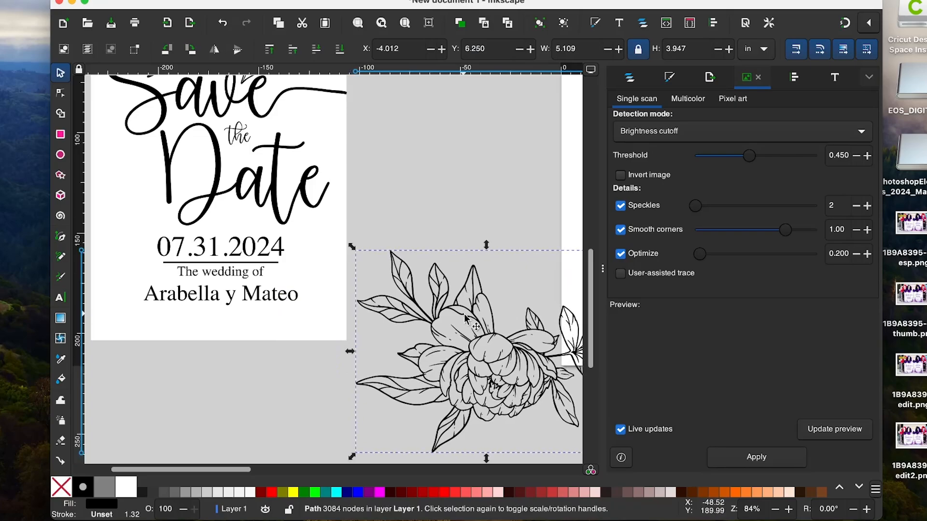
Step: Draw a black ellipse with radii of about 29 × 35 mm over the leaf cluster on the peony copy
left_click(61, 155)
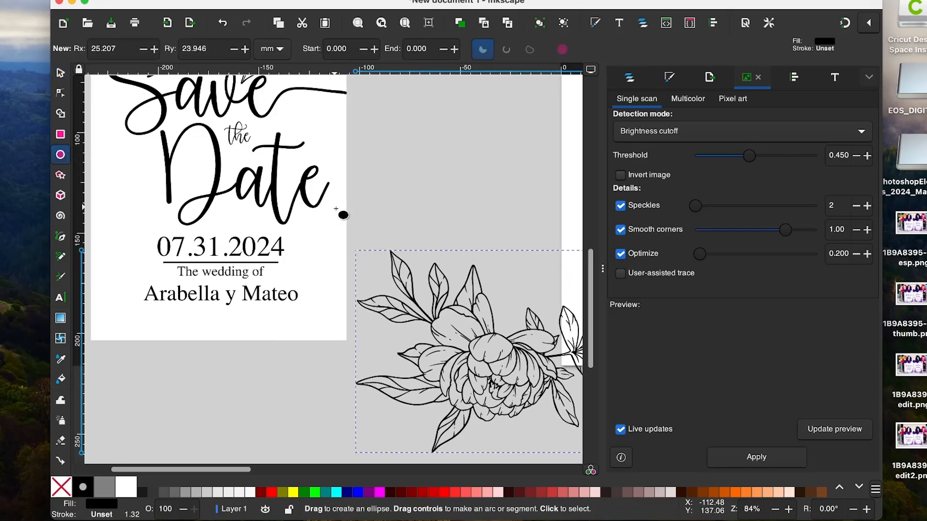
left_click_drag(336, 200, 455, 341)
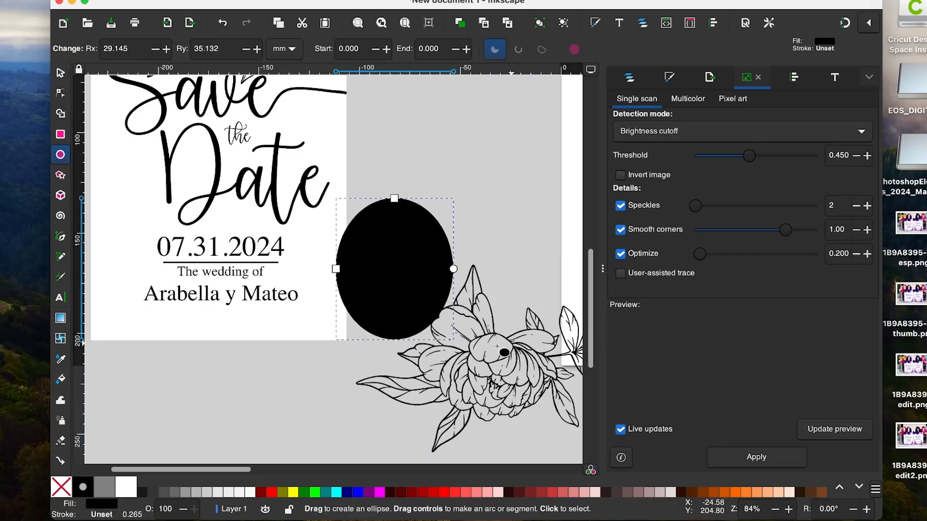
left_click_drag(230, 470, 258, 469)
left_click(60, 72)
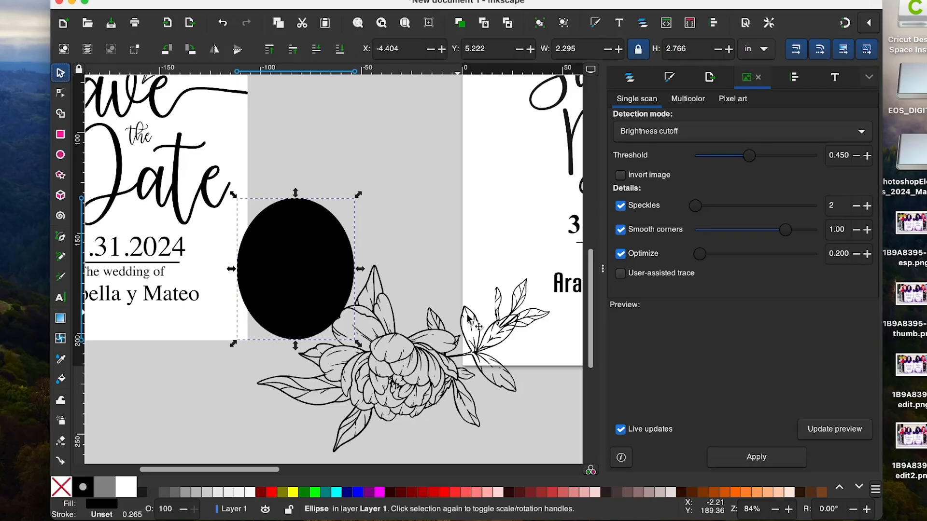
scroll(521, 403, "up", 3)
scroll(518, 392, "down", 6)
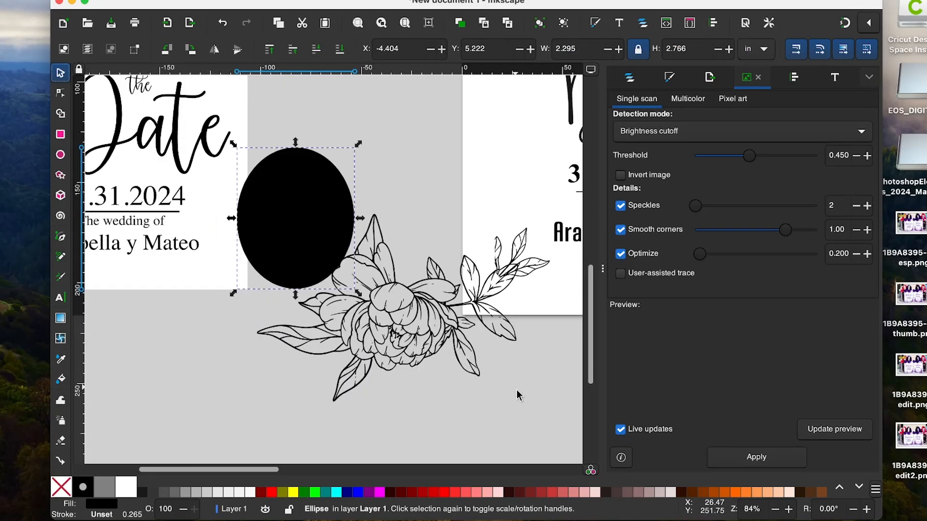
Step: Select the ellipse together with the peony copy and set the ellipse as a clip to isolate the leaves
left_click_drag(526, 435, 228, 129)
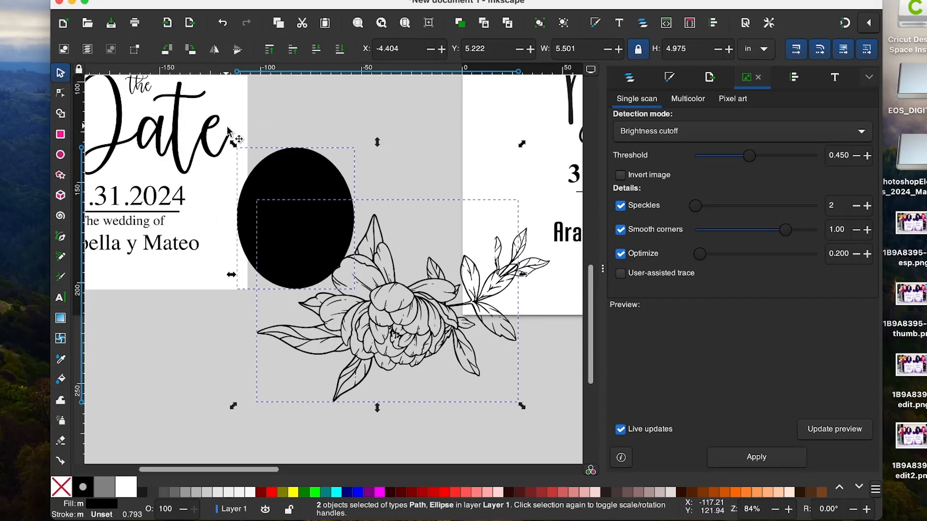
right_click(298, 248)
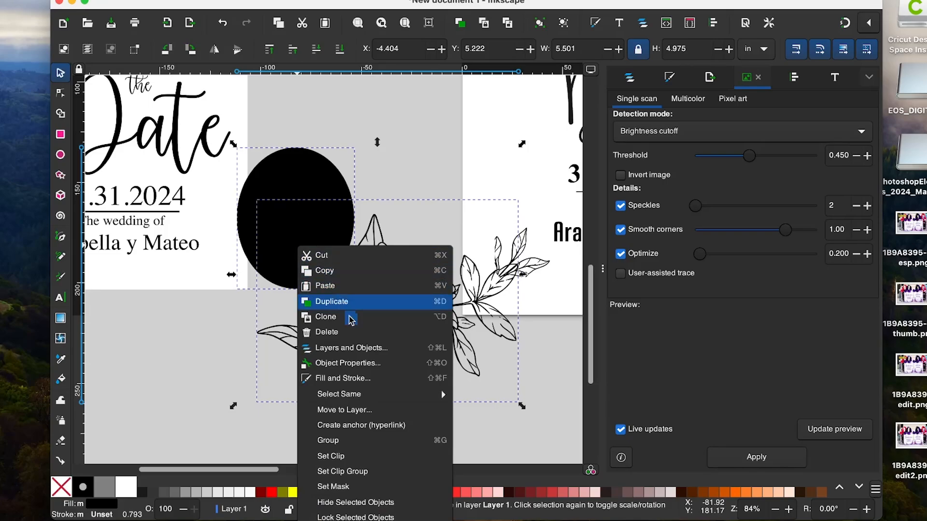
left_click(359, 455)
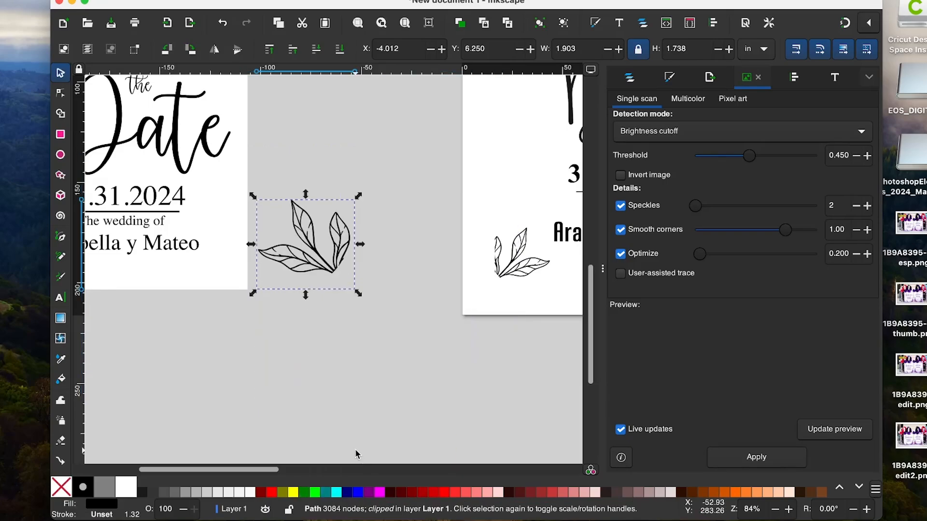
left_click(363, 344)
Step: Place the clipped leaf cluster at the card's lower-right corner and rotate it counterclockwise
left_click_drag(270, 473, 219, 466)
left_click(502, 264)
mouse_move(501, 264)
left_mouse_down()
mouse_move(425, 284)
mouse_move(207, 255)
left_mouse_up()
key("super+d")
left_click(215, 50)
key("Delete")
left_click(400, 280)
left_click(400, 280)
left_click_drag(436, 214, 409, 196)
left_click_drag(393, 280, 398, 264)
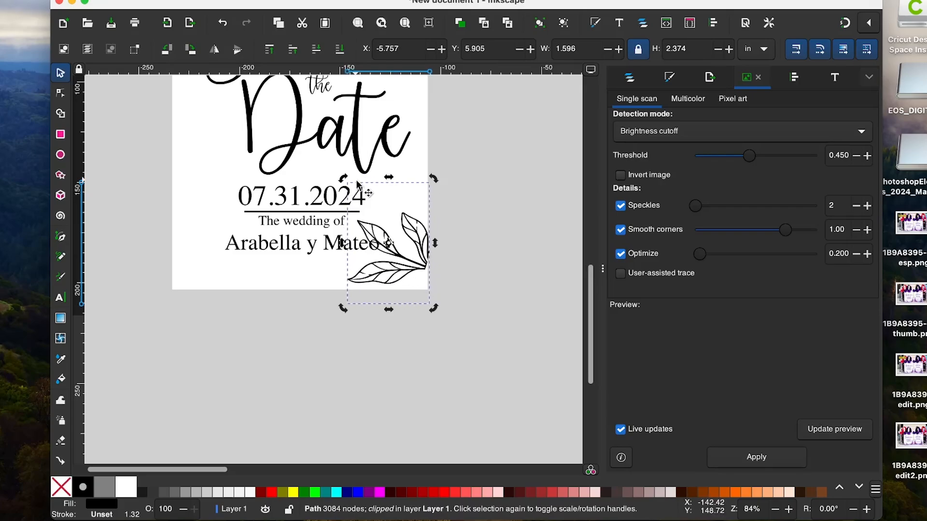
Step: Shrink the leaf cluster to about 1.27 × 1.21 in and adjust its angle and position in the lower-right corner
left_click_drag(433, 183, 425, 191)
left_click_drag(413, 265, 427, 279)
left_click_drag(428, 224, 437, 227)
mouse_move(420, 270)
left_mouse_down()
mouse_move(428, 280)
mouse_move(284, 278)
mouse_move(412, 270)
left_mouse_up()
left_click_drag(344, 222, 361, 238)
left_click(425, 281)
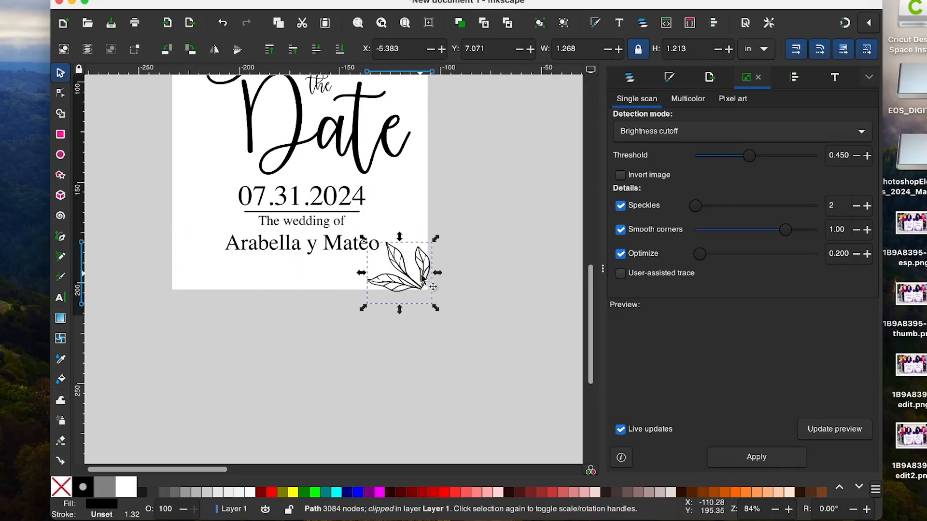
Step: Turn the leaf cluster toward the names and place a mirrored duplicate at the card's lower-left edge
left_click_drag(432, 239, 415, 229)
left_click_drag(420, 274, 207, 251)
right_click(420, 253)
left_click(449, 308)
left_click(459, 248)
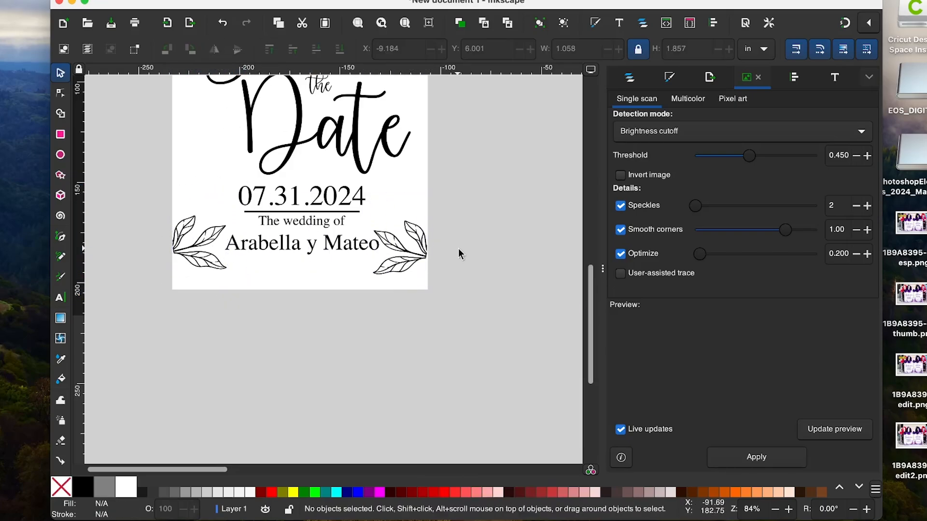
Step: Move the large peony above the card and draw a black rectangle about 113 × 95 mm over it
scroll(461, 250, "down", 3)
scroll(461, 250, "up", 10)
scroll(460, 250, "up", 3)
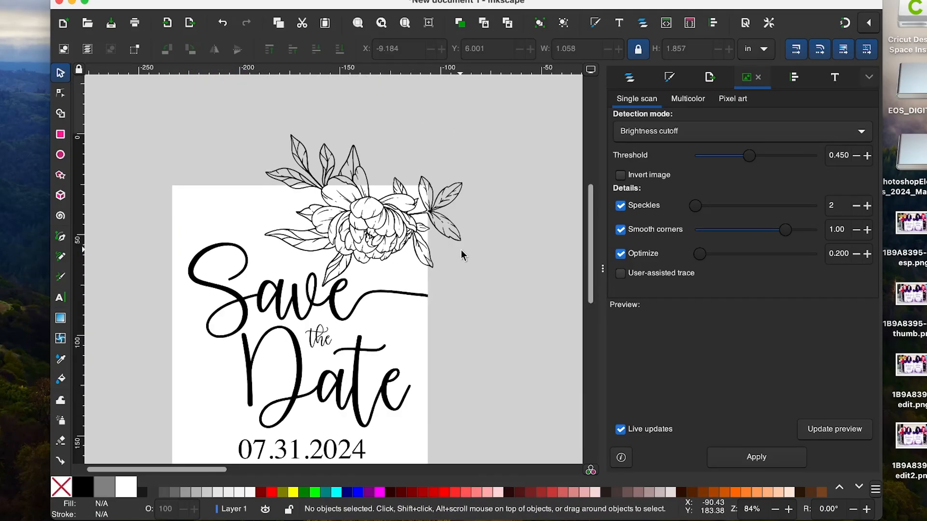
scroll(464, 231, "down", 1)
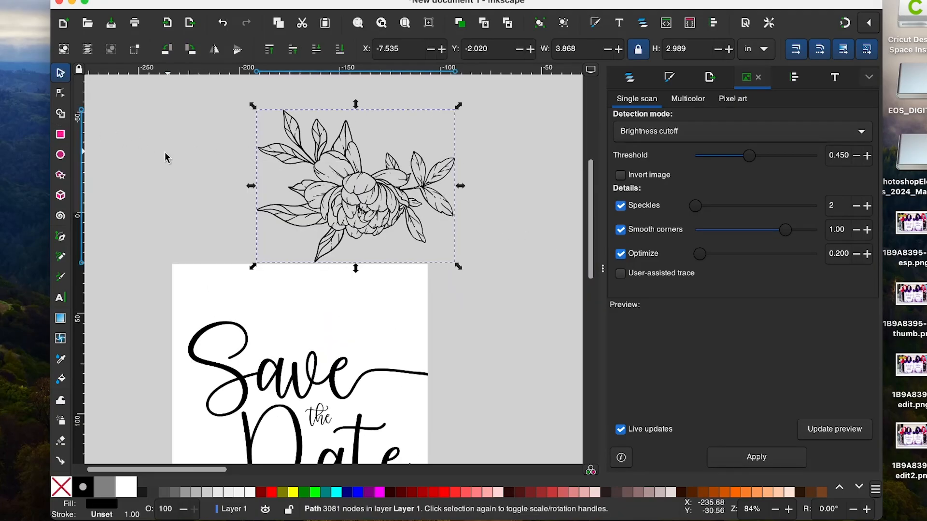
left_click(61, 135)
scroll(177, 213, "down", 5)
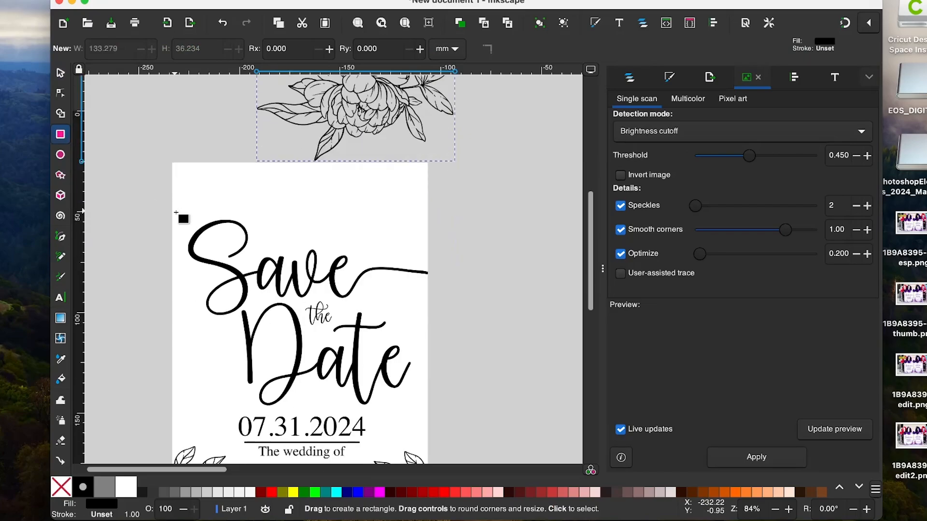
scroll(178, 212, "up", 7)
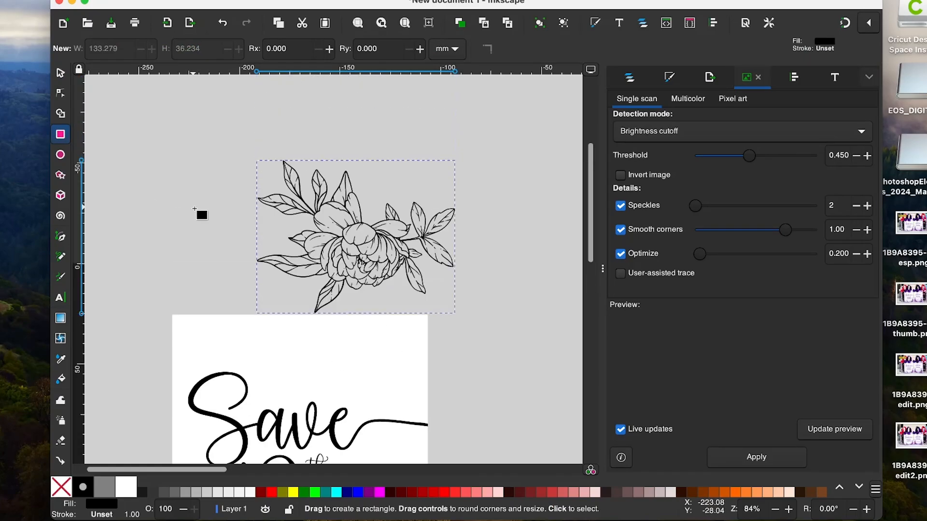
left_click_drag(193, 208, 420, 397)
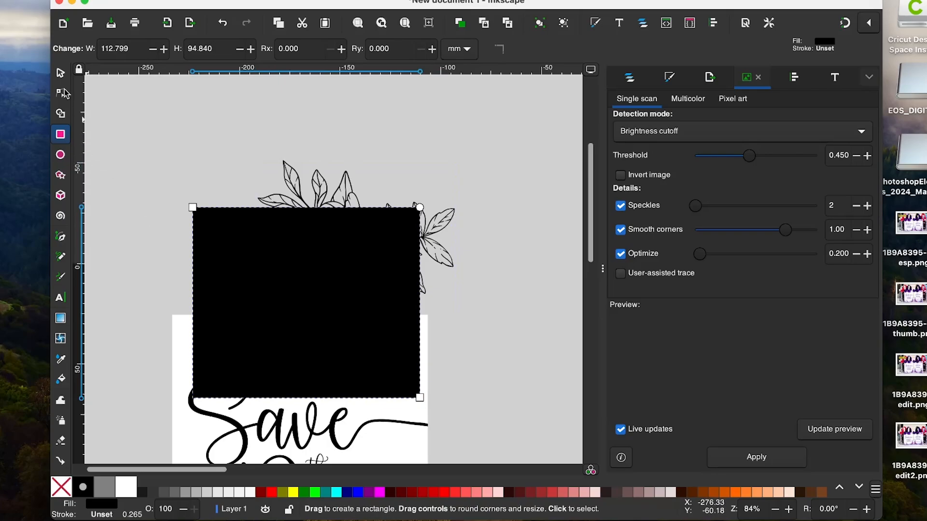
Step: Shorten the rectangle from its lower edge and clip the peony with it, trimming the parts that overhang the card
left_click(61, 73)
left_click_drag(306, 403, 319, 337)
left_click(130, 131)
left_click_drag(131, 122, 497, 364)
right_click(351, 252)
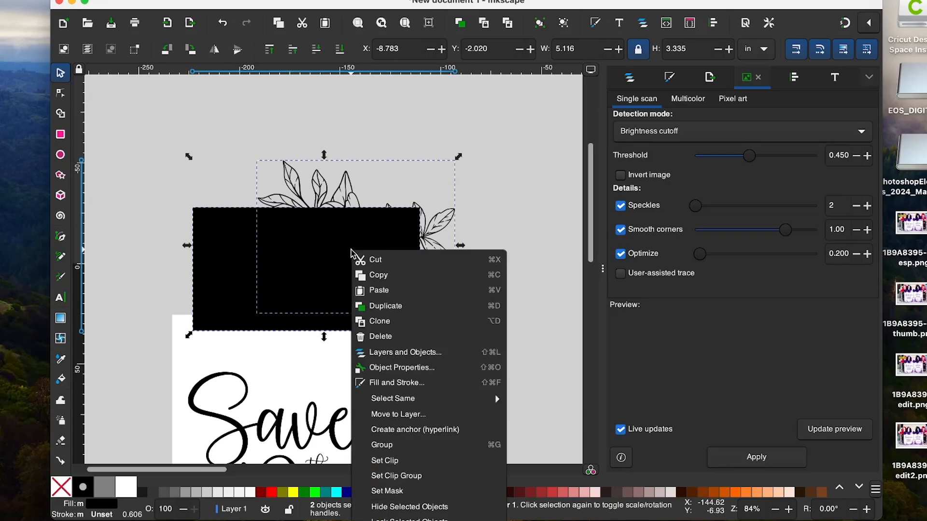
left_click(421, 461)
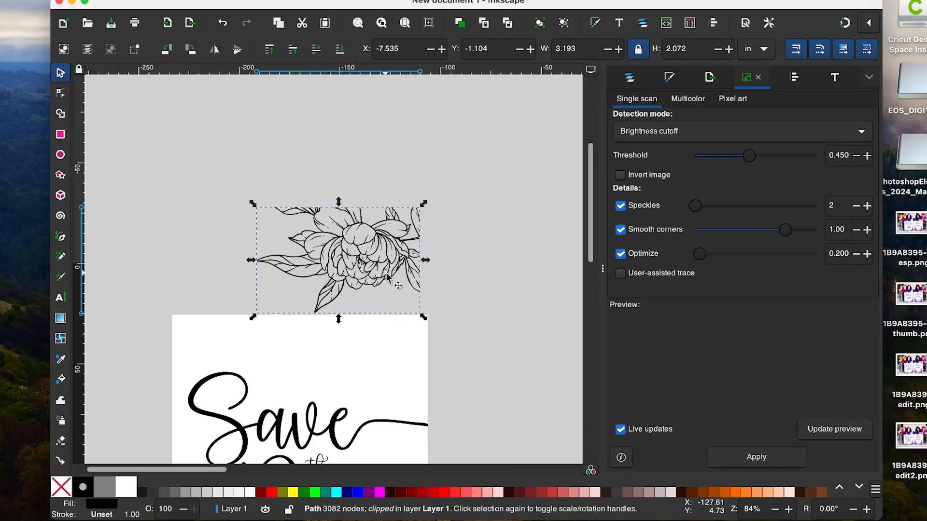
Step: Move the clipped peony into the card's upper-right corner, flush with the card edges
left_click_drag(379, 246, 389, 353)
left_click(420, 228)
scroll(448, 282, "down", 4)
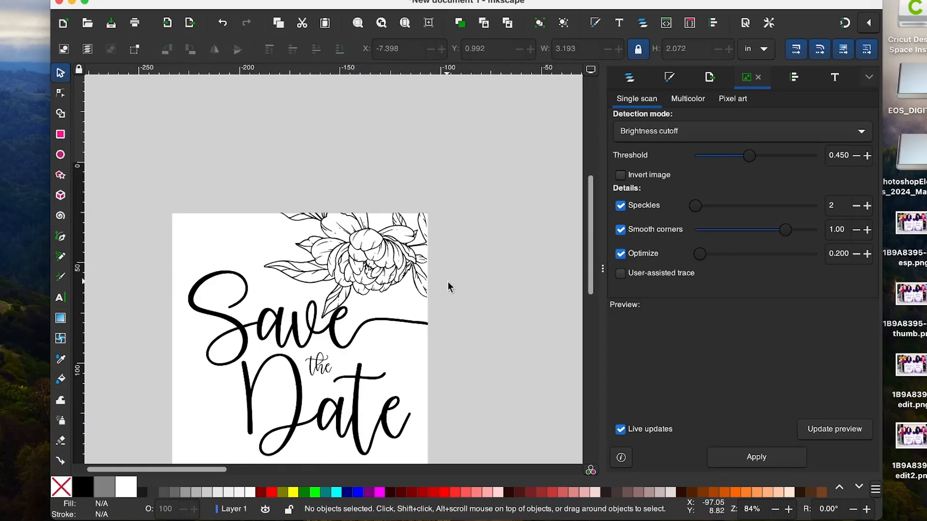
Step: Shift the couple's names slightly lower between the two leaf clusters
scroll(447, 282, "down", 5)
scroll(448, 282, "up", 2)
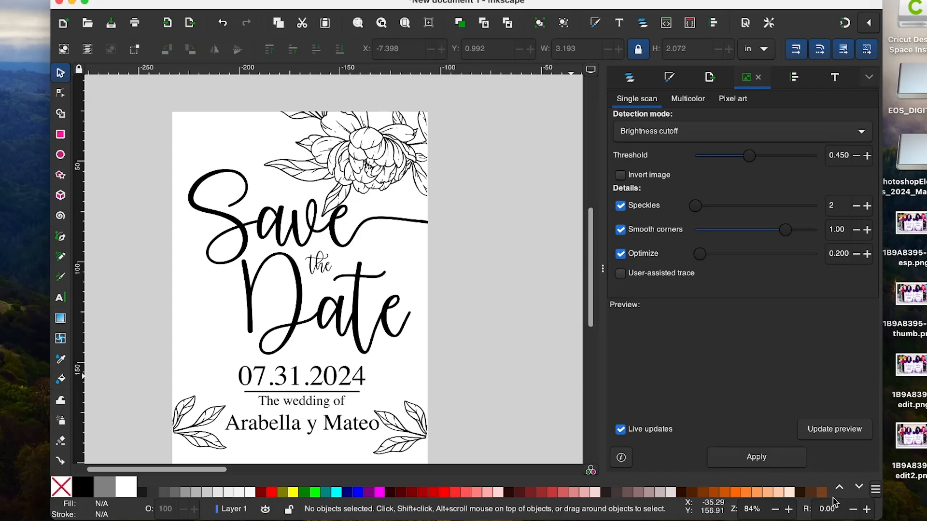
left_click(775, 510)
left_click(776, 510)
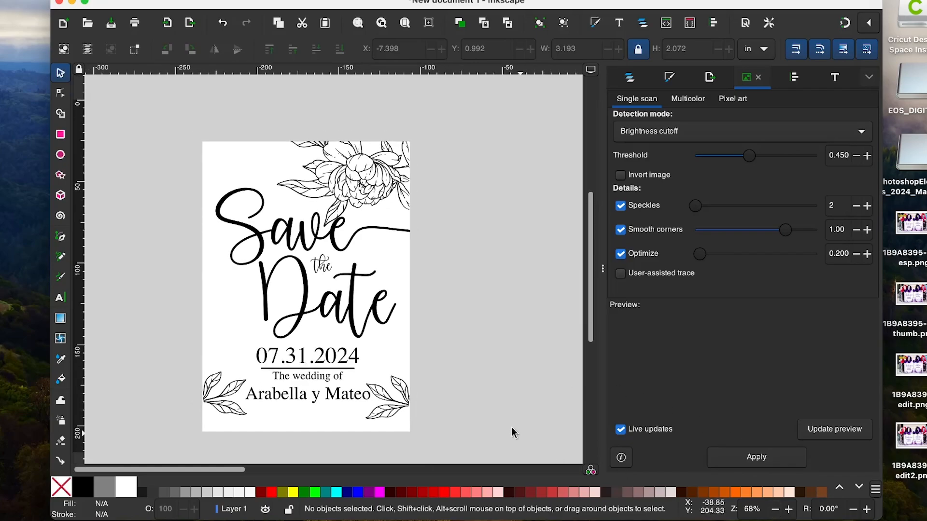
key("ctrl+z")
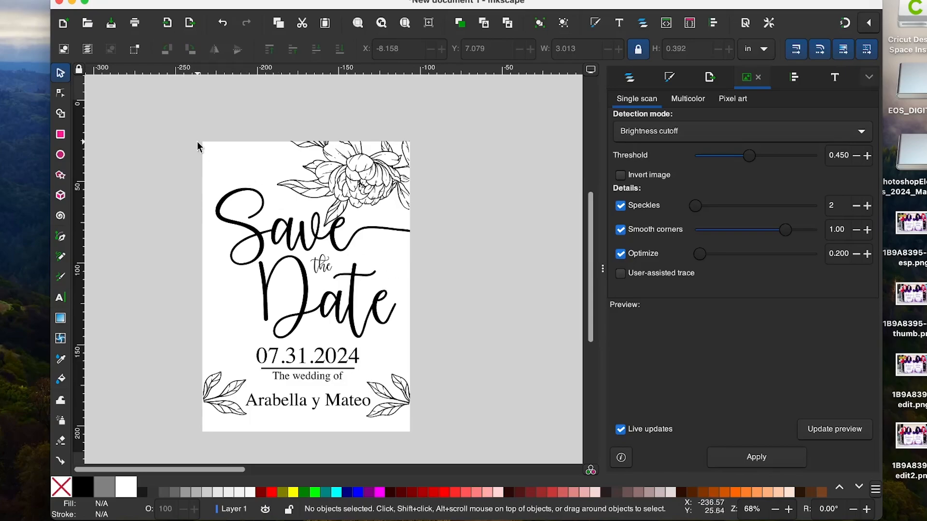
Step: Group the card background with all of its lettering, event details and floral line art
left_click_drag(168, 129, 468, 454)
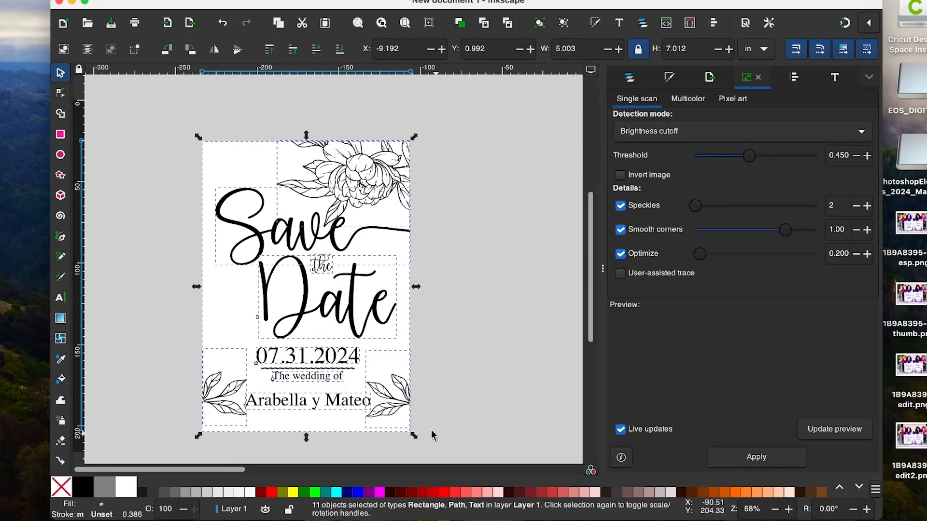
right_click(327, 318)
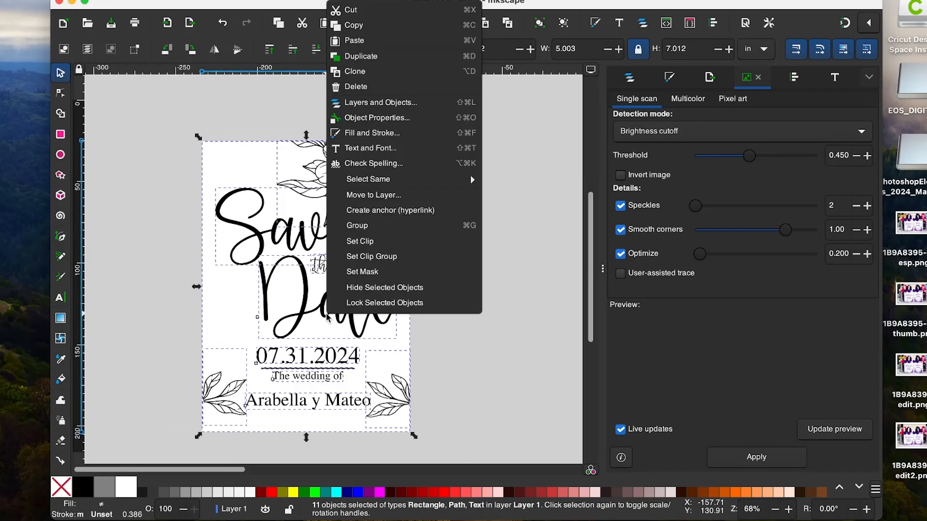
left_click(372, 224)
Step: Shift the grouped card slightly up and outward, duplicate it, and place the copy directly beside the original with a narrow gap
scroll(359, 309, "down", 3)
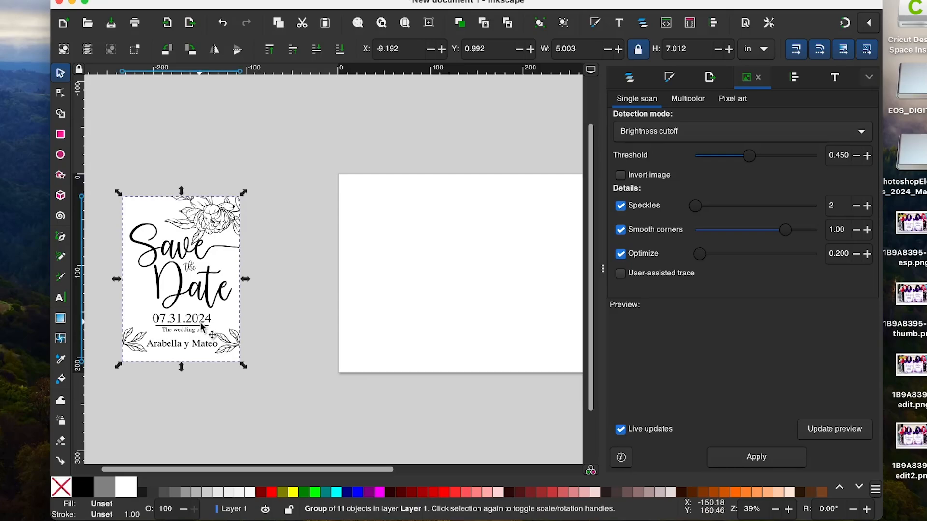
mouse_move(195, 298)
left_mouse_down()
mouse_move(290, 292)
mouse_move(184, 288)
left_mouse_up()
right_click(184, 288)
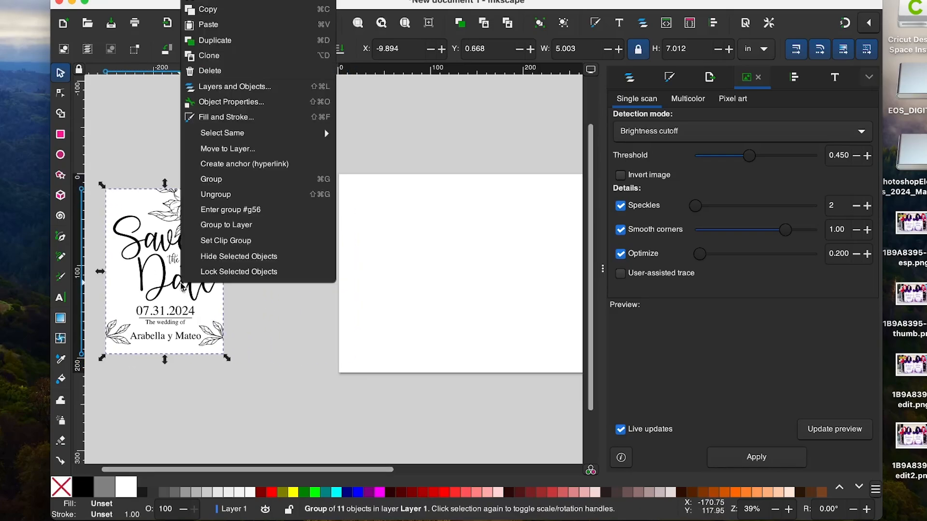
left_click(237, 43)
left_click_drag(171, 249, 290, 248)
left_click(308, 373)
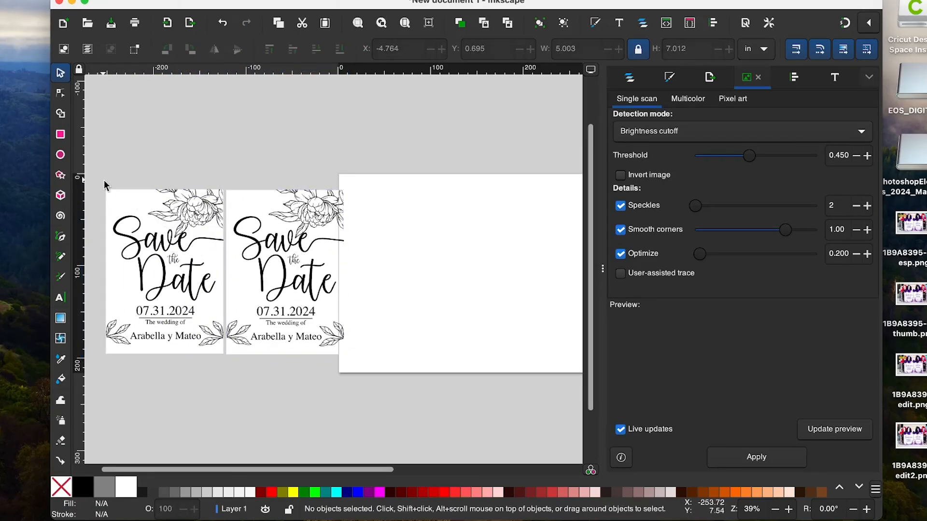
Step: Move both cards together onto the landscape page, at about X 0.473 in and Y 0.722 in
left_click_drag(95, 176, 377, 393)
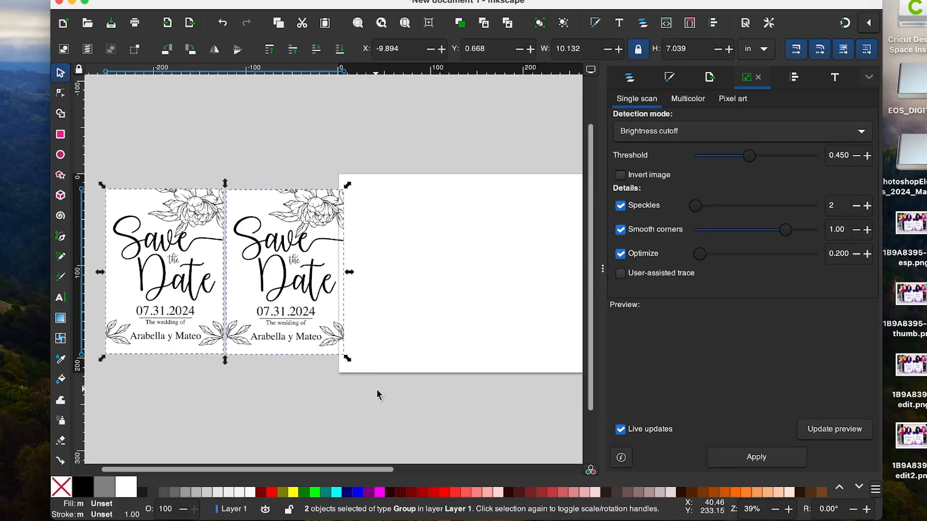
left_click_drag(246, 349, 479, 344)
left_click_drag(391, 469, 437, 473)
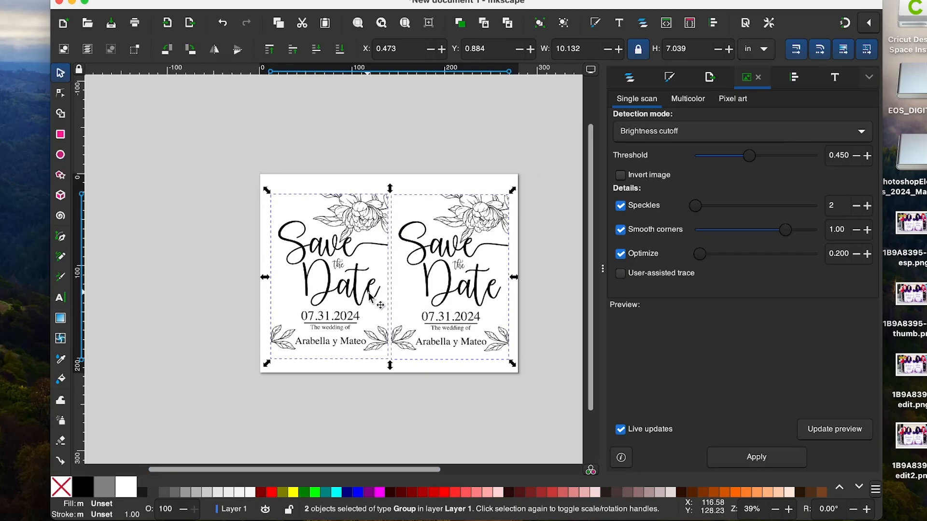
left_click_drag(368, 295, 368, 289)
left_click(422, 136)
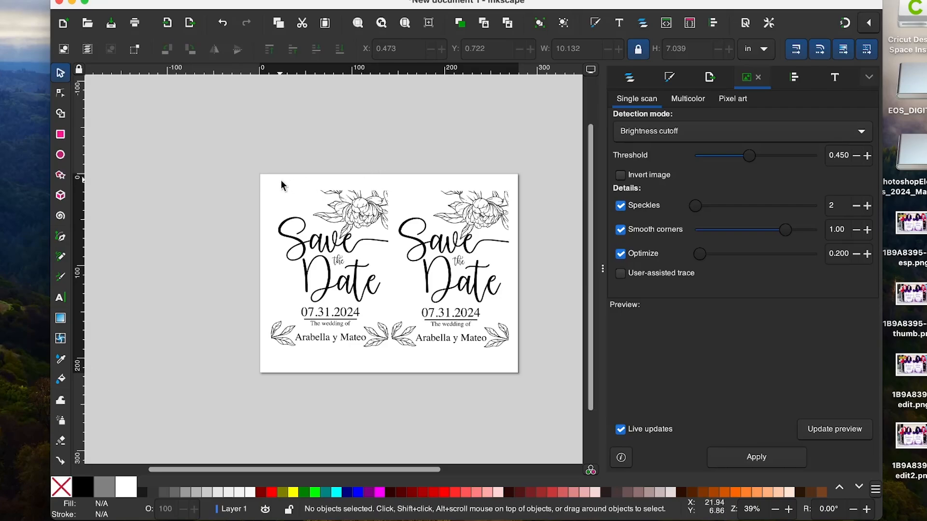
Step: Check the page format, width, height and orientation in the document properties
key("super+shift+e")
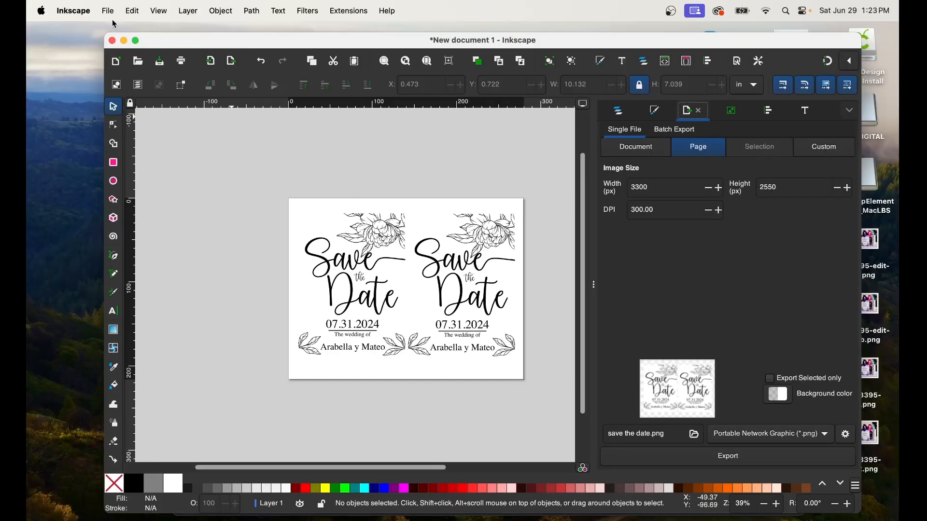
left_click(108, 11)
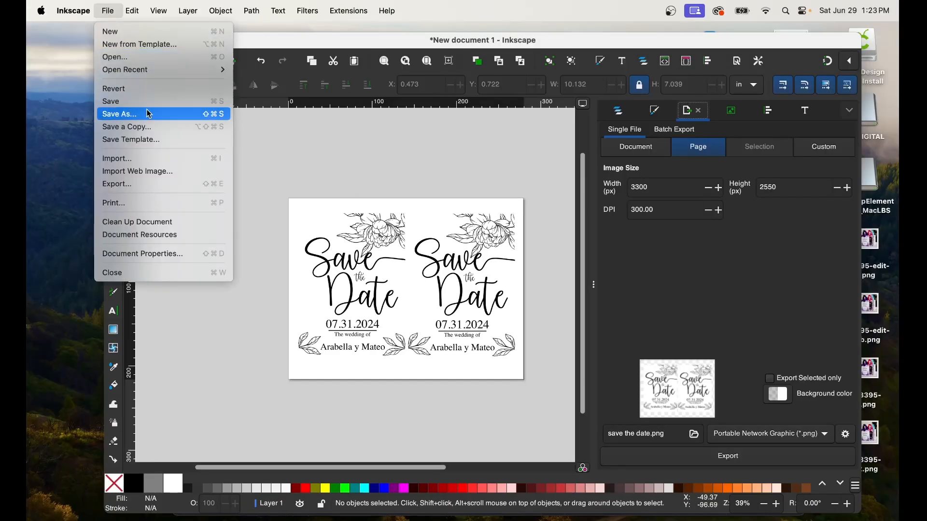
left_click(162, 259)
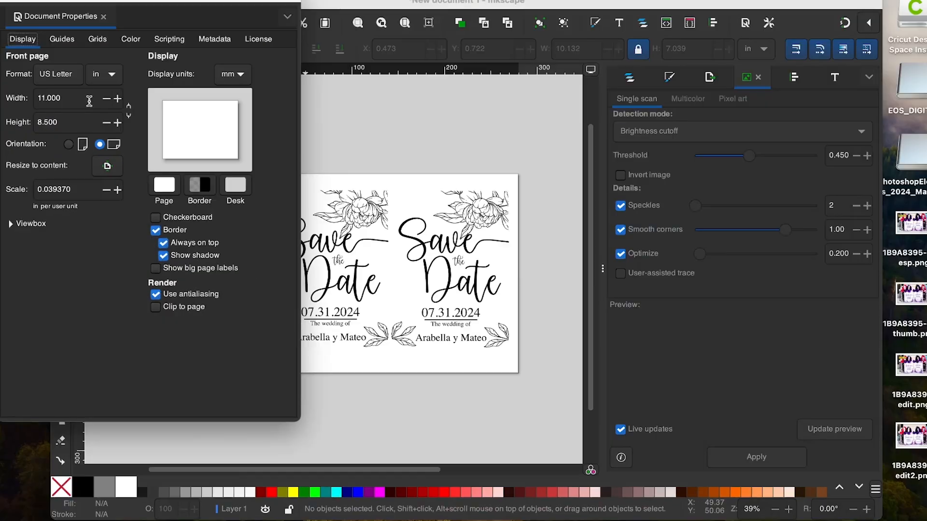
left_click(75, 74)
left_click(73, 24)
left_click(103, 16)
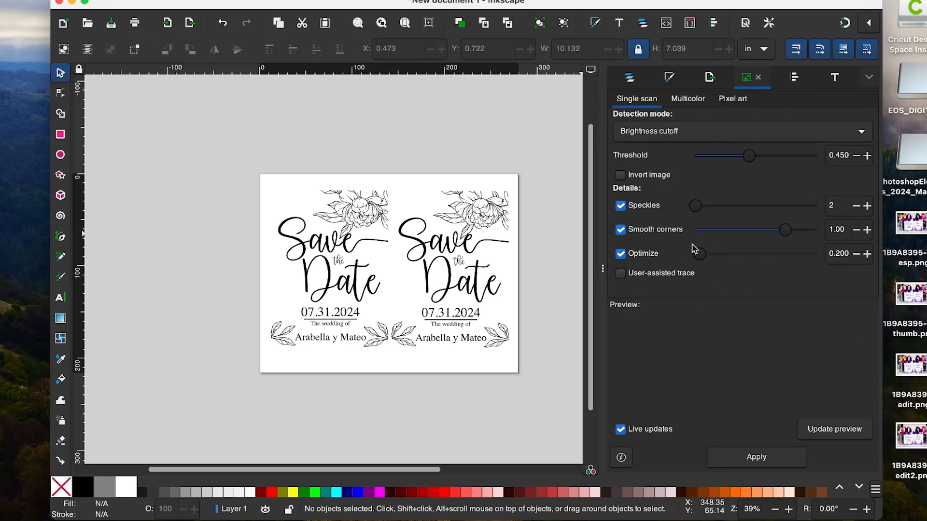
Step: Review the page's PNG export size, resolution and save location without exporting
left_click(709, 80)
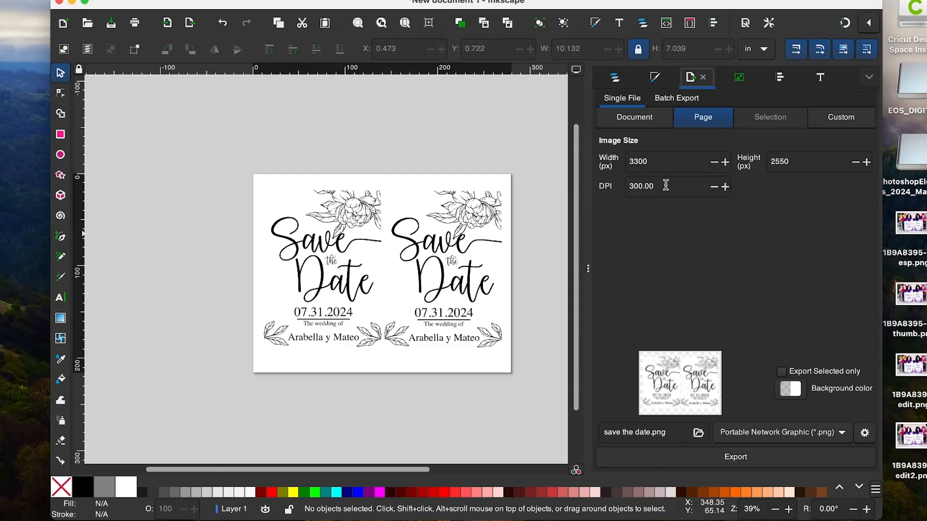
left_click(698, 433)
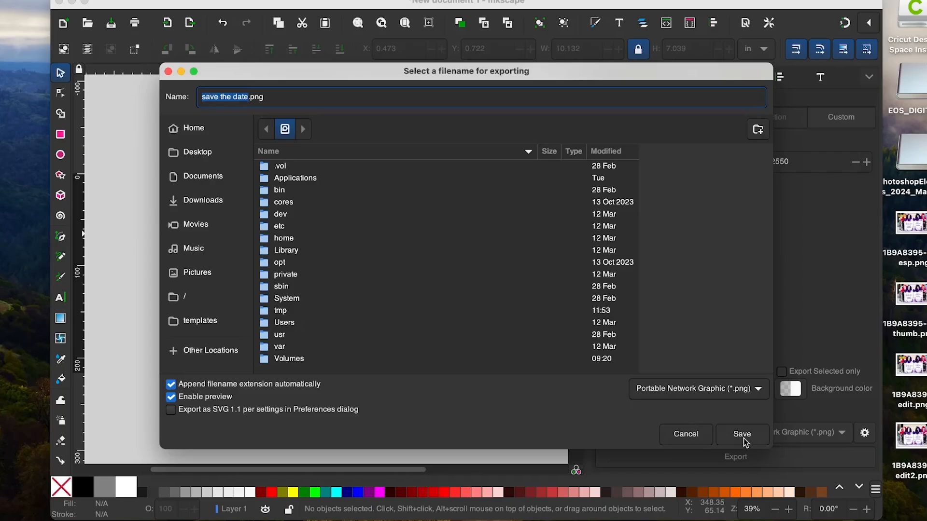
left_click(686, 435)
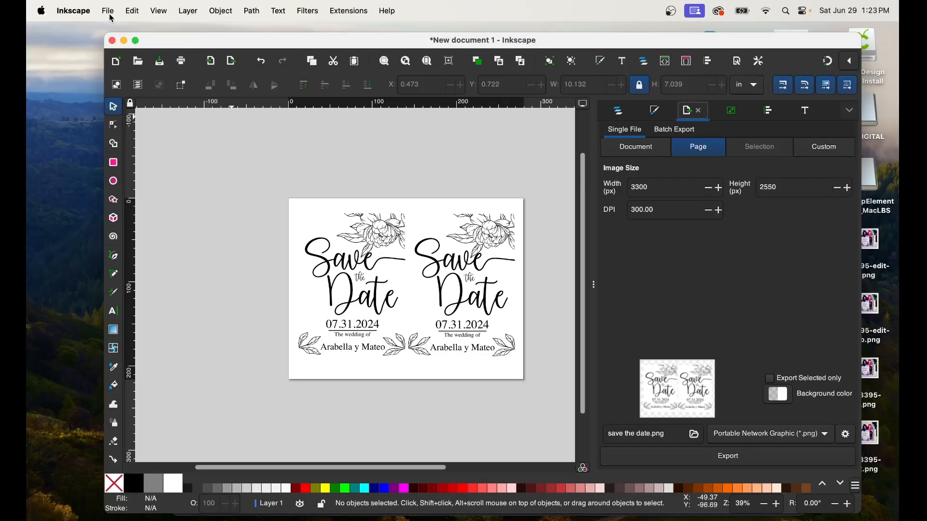
Step: Set up printing on the Dell_B1160w_Mono_Laser_Printer with the paper type set to Thick
left_click(108, 10)
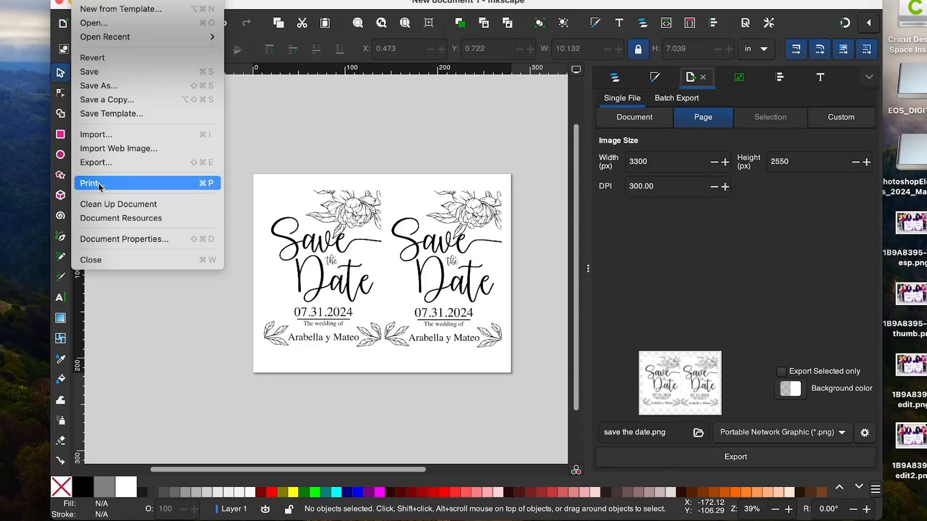
left_click(97, 184)
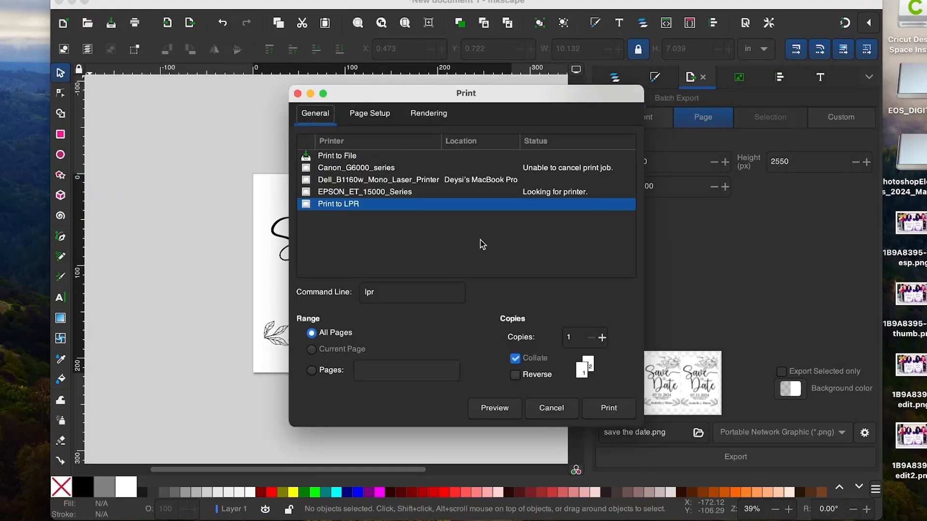
left_click(453, 183)
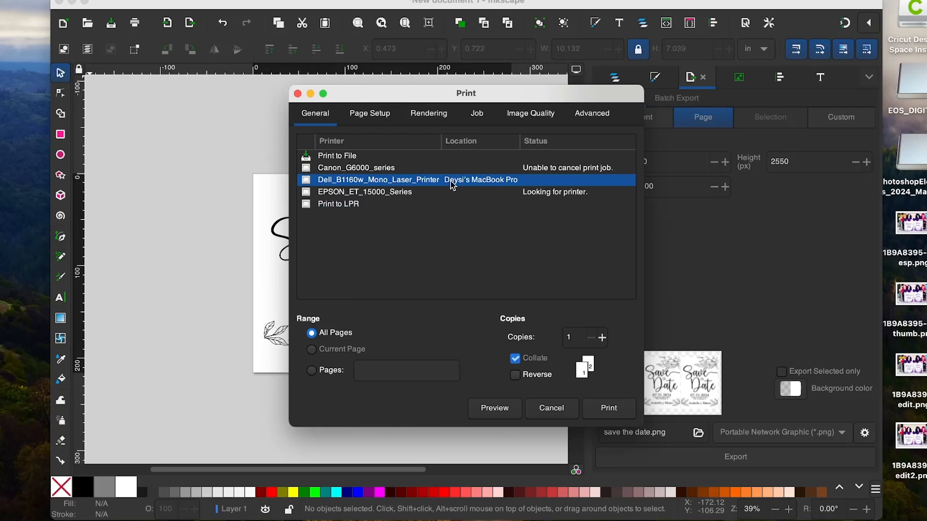
left_click(377, 113)
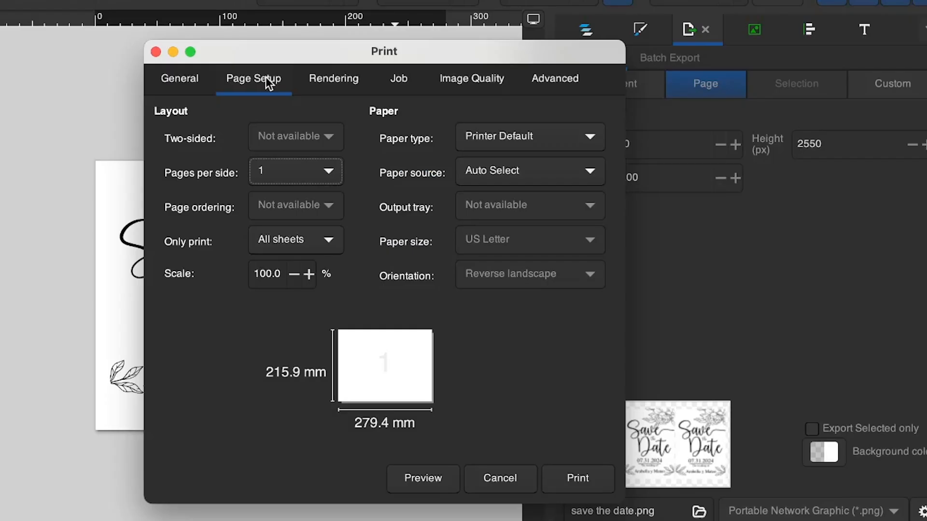
left_click(532, 137)
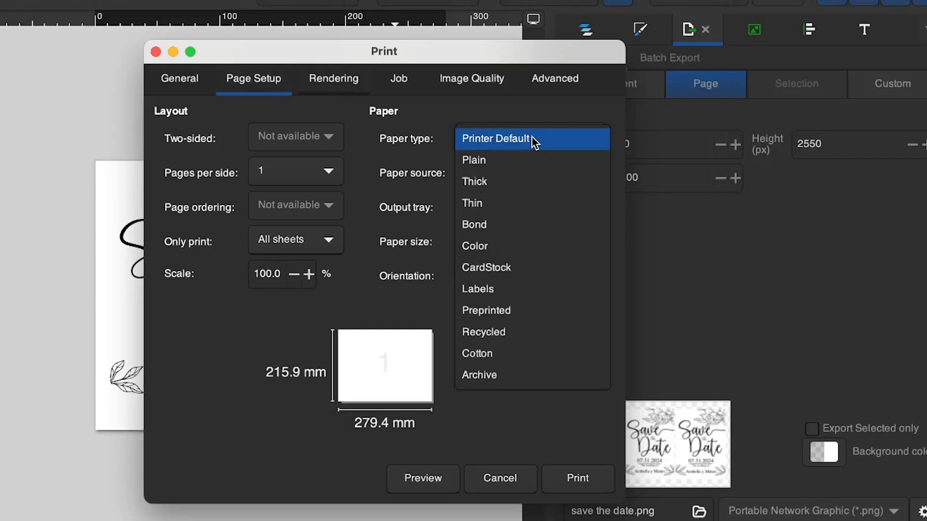
left_click(527, 183)
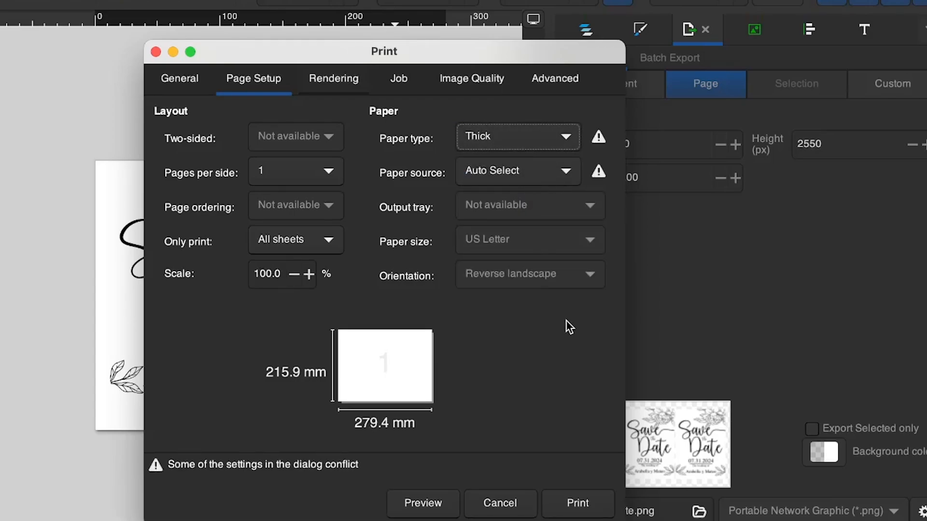